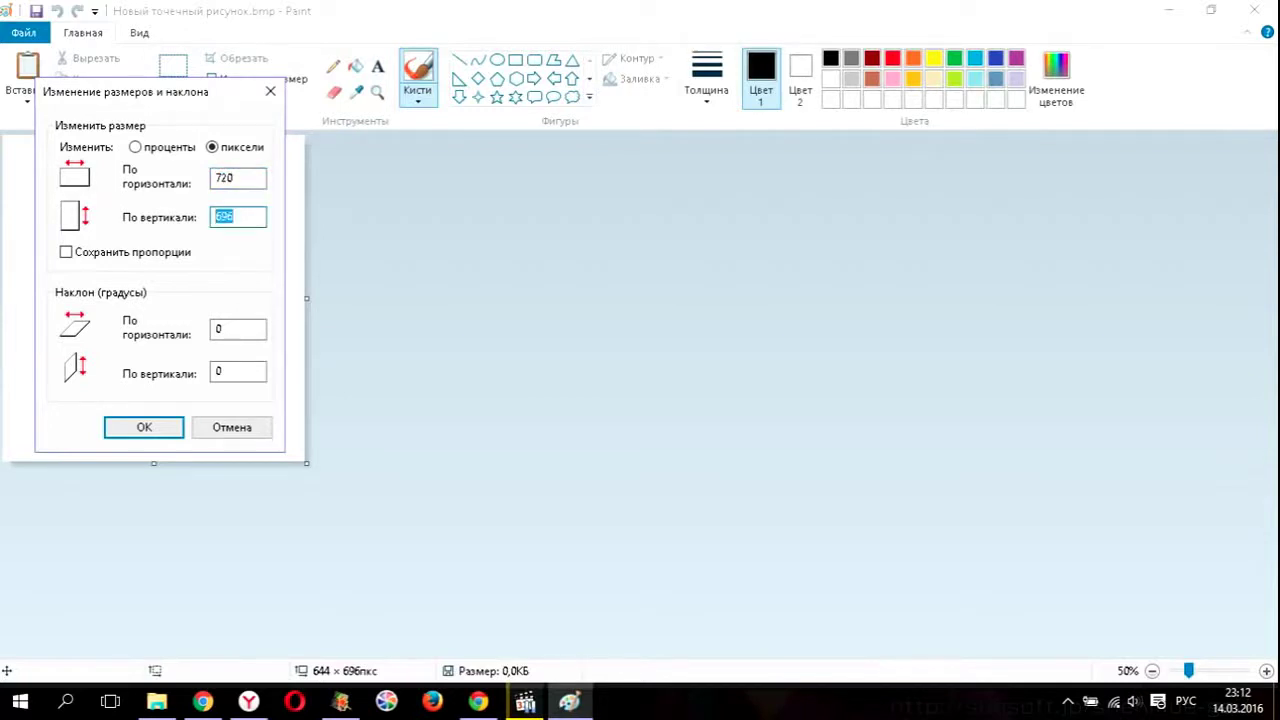
- Resize the blank canvas to 720 × 720 pixels and fill it with green
{"action": "left_click", "coordinate": [146, 433]}
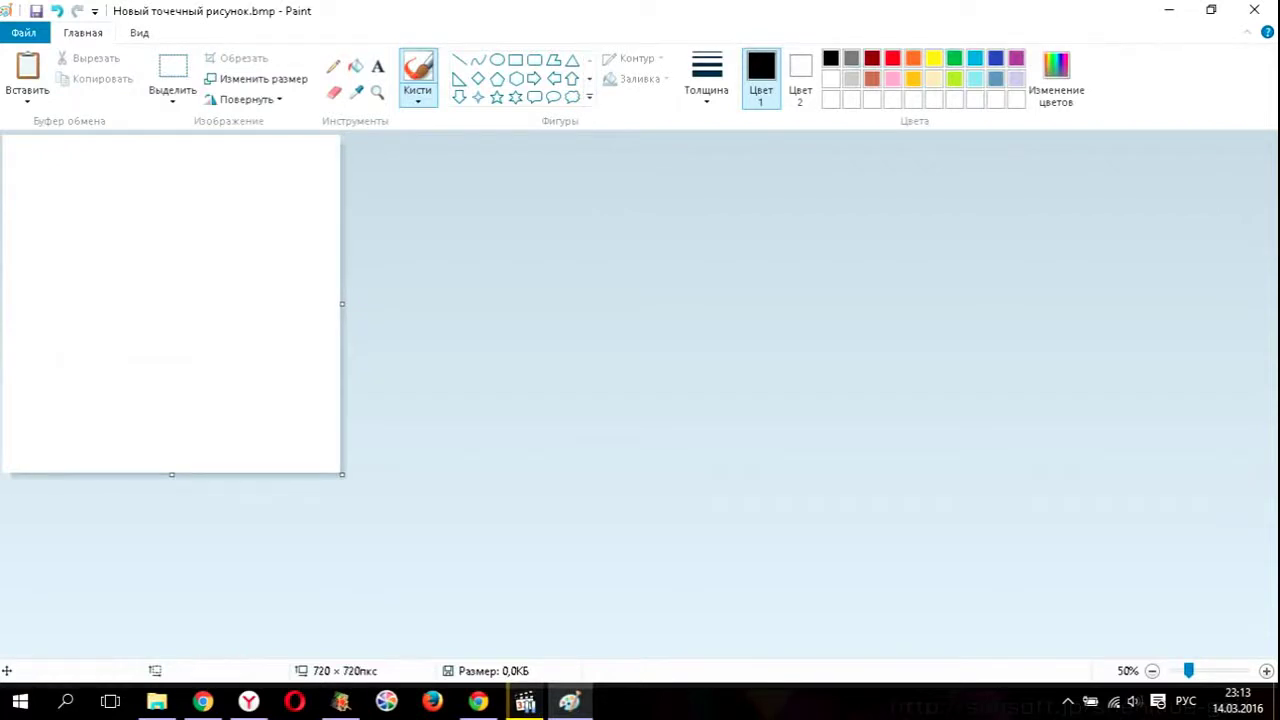
{"action": "left_click", "coordinate": [954, 58]}
{"action": "left_click", "coordinate": [355, 65]}
{"action": "left_click", "coordinate": [273, 185]}
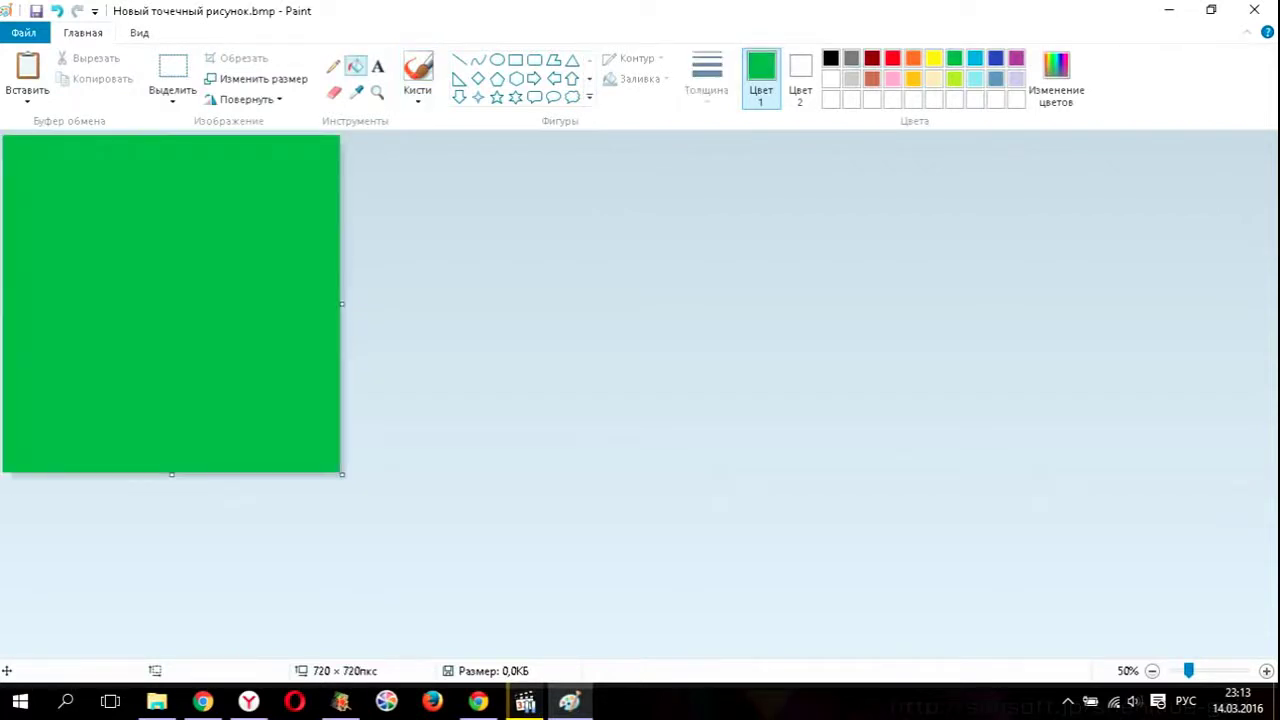
- Draw two thick white diagonal lines from corner to corner across the green square
{"action": "left_click", "coordinate": [459, 60]}
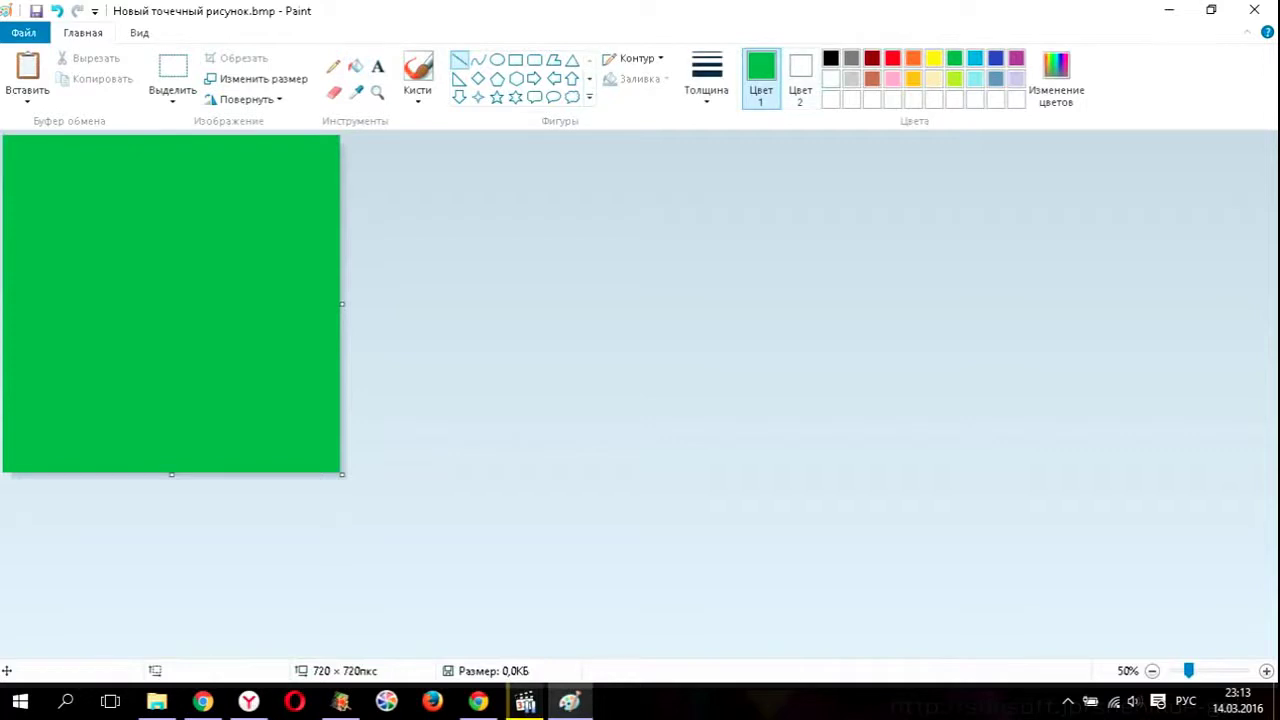
{"action": "left_click", "coordinate": [831, 79]}
{"action": "left_click", "coordinate": [706, 79]}
{"action": "left_click", "coordinate": [744, 243]}
{"action": "left_click_drag", "start_coordinate": [4, 136], "coordinate": [404, 536]}
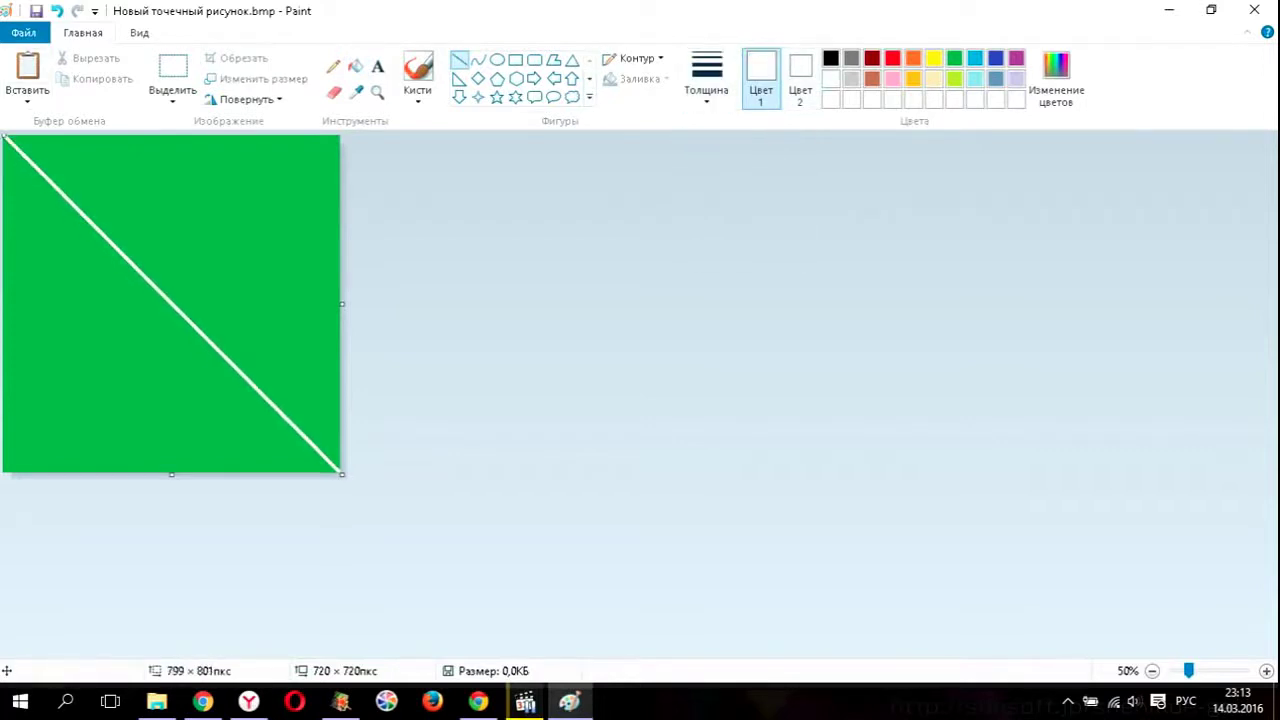
{"action": "mouse_move", "coordinate": [339, 136]}
{"action": "left_mouse_down"}
{"action": "mouse_move", "coordinate": [1, 513]}
{"action": "mouse_move", "coordinate": [1, 478]}
{"action": "left_mouse_up"}
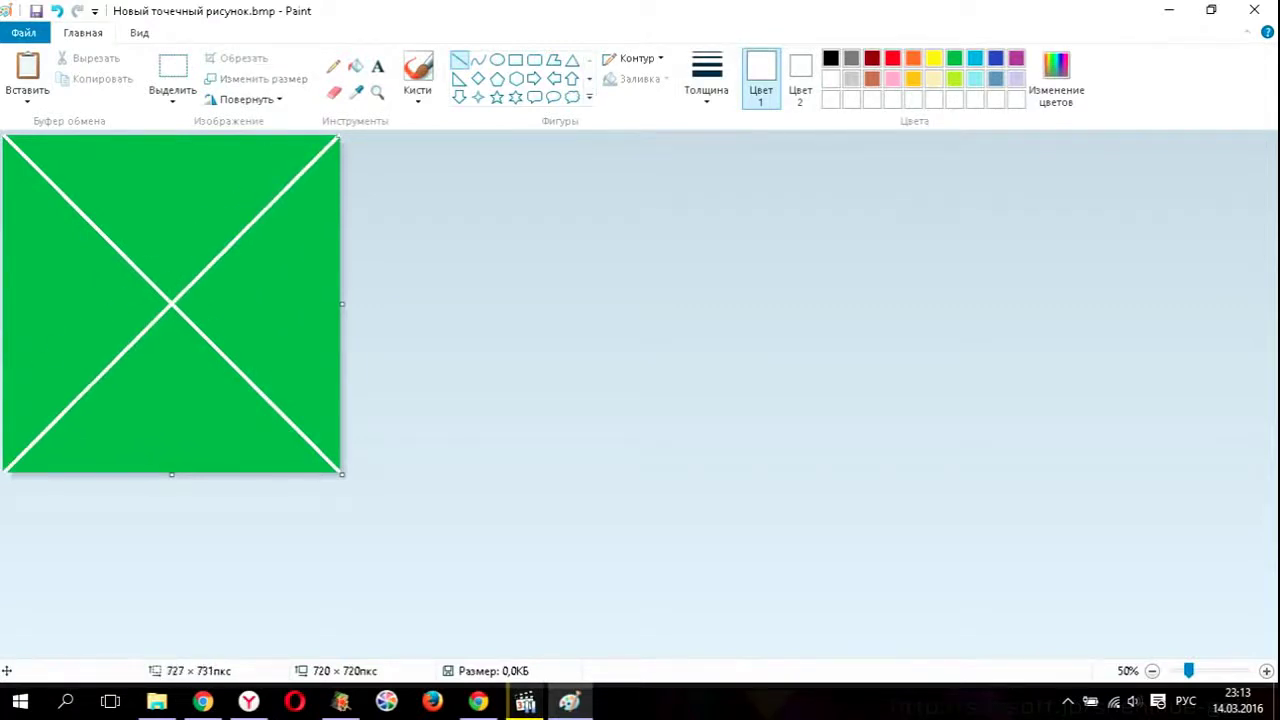
- Save and close the green drawing, and add it to the media files in Movavi Video Suite
{"action": "left_click", "coordinate": [36, 11]}
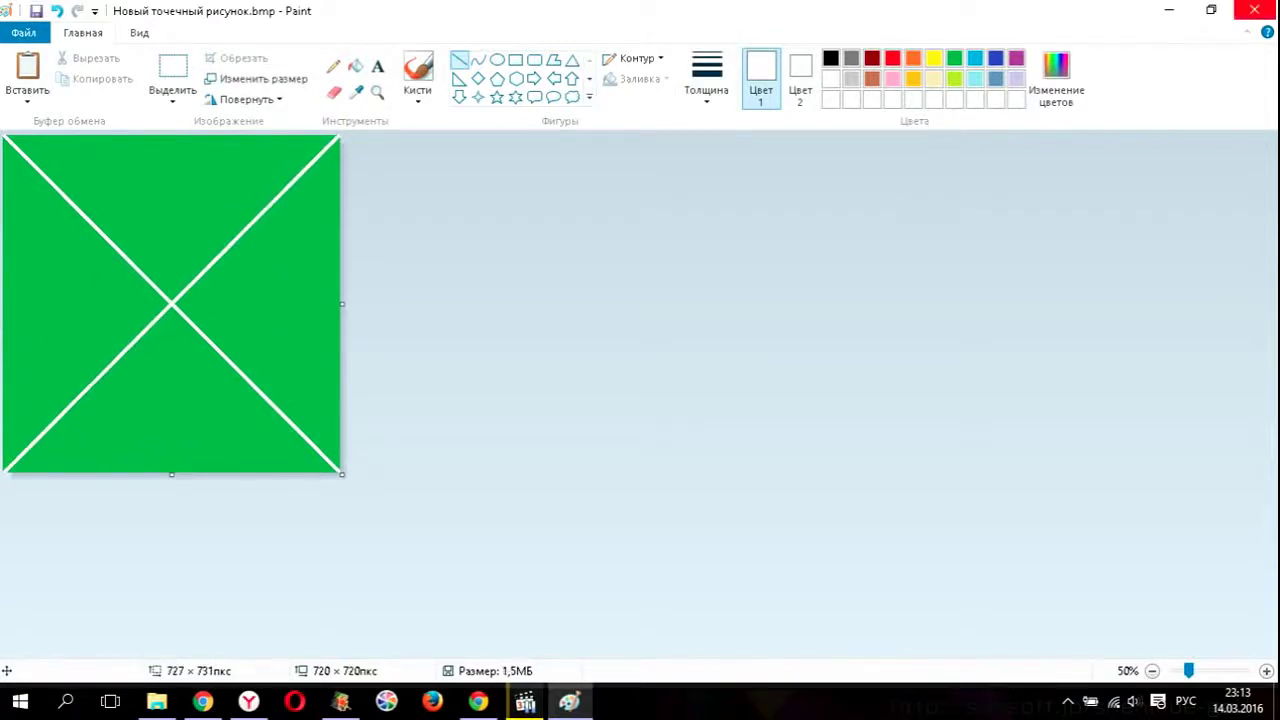
{"action": "left_click", "coordinate": [1254, 10]}
{"action": "left_click_drag", "start_coordinate": [600, 210], "coordinate": [536, 130]}
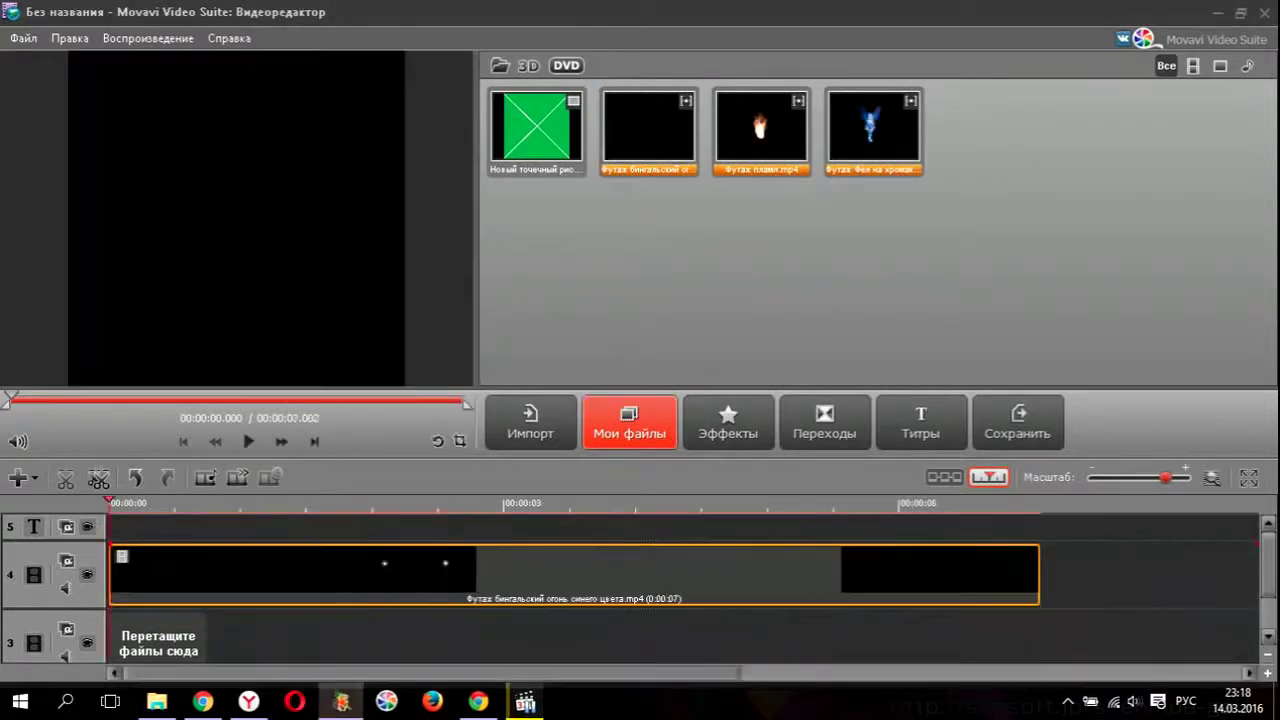
- Trim the dark start off the blue sparkler clip and paste a copy of the clip onto its track
{"action": "left_click_drag", "start_coordinate": [112, 570], "coordinate": [300, 570]}
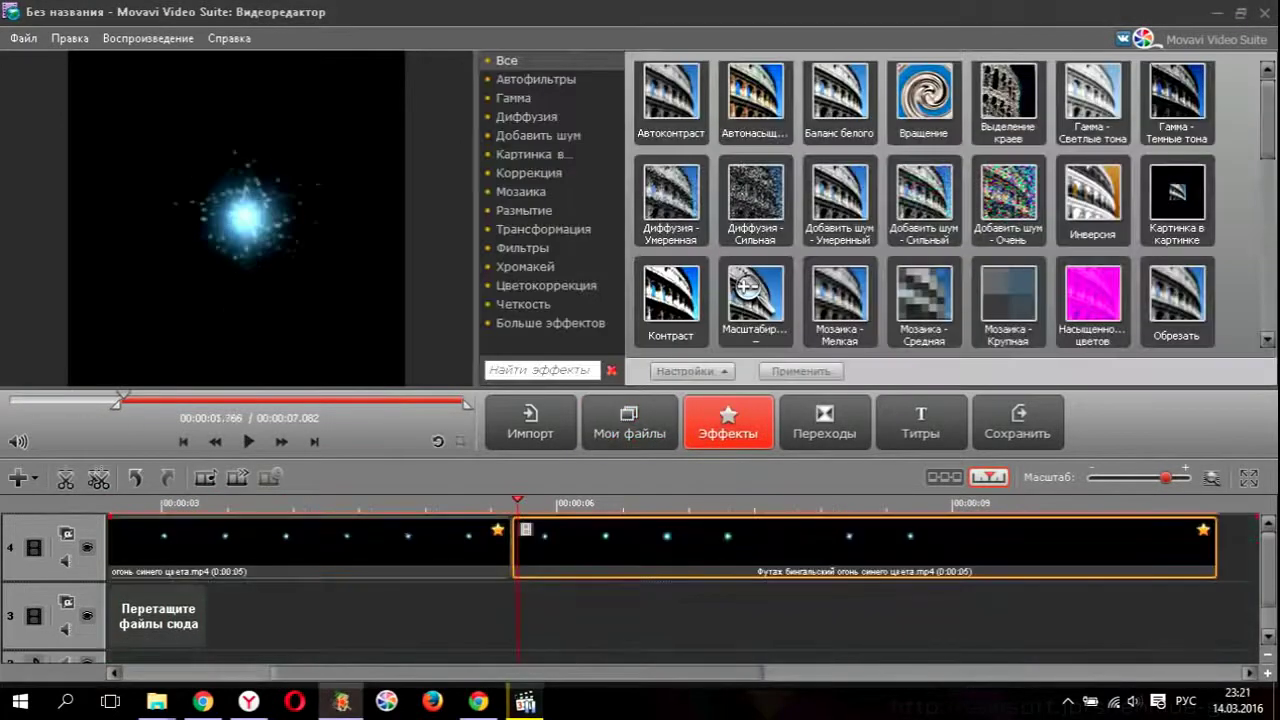
{"action": "left_click", "coordinate": [248, 441]}
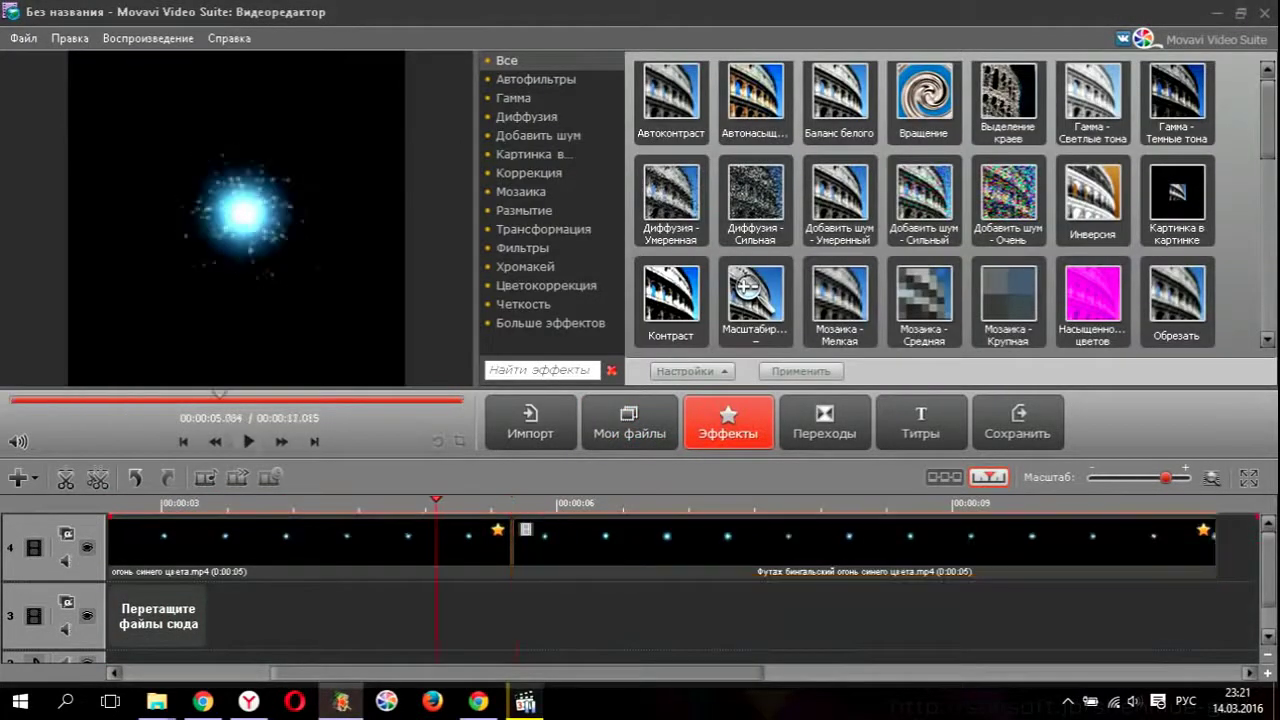
{"action": "left_click", "coordinate": [728, 546]}
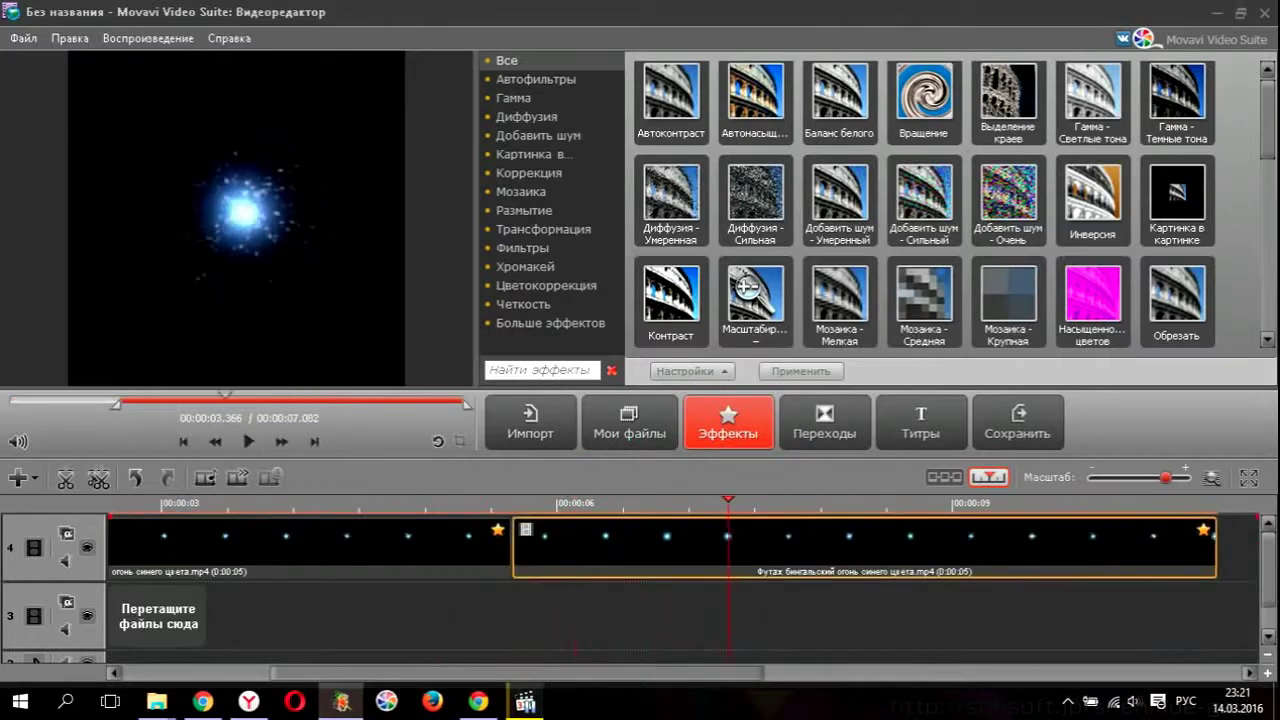
{"action": "key", "text": "ctrl+v"}
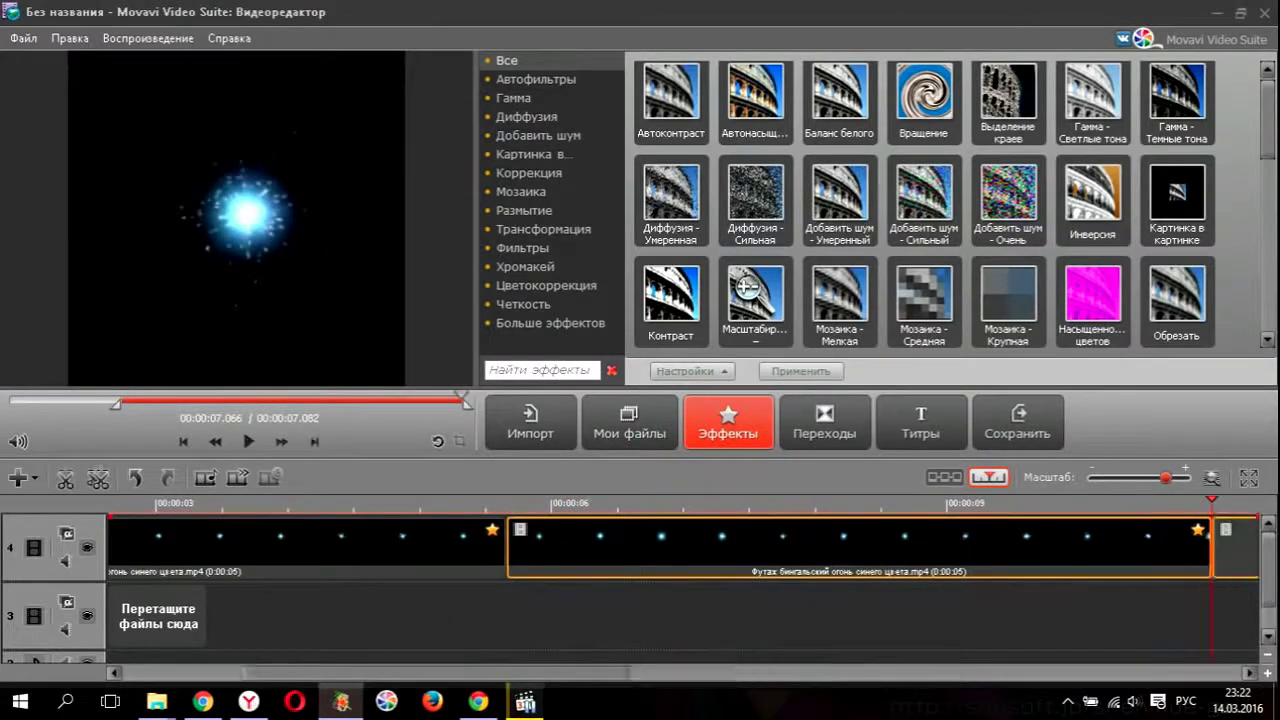
- Paste more copies of the sparkler clip back to back on track 4 until the sequence lasts about 59 seconds
{"action": "left_click", "coordinate": [1134, 478]}
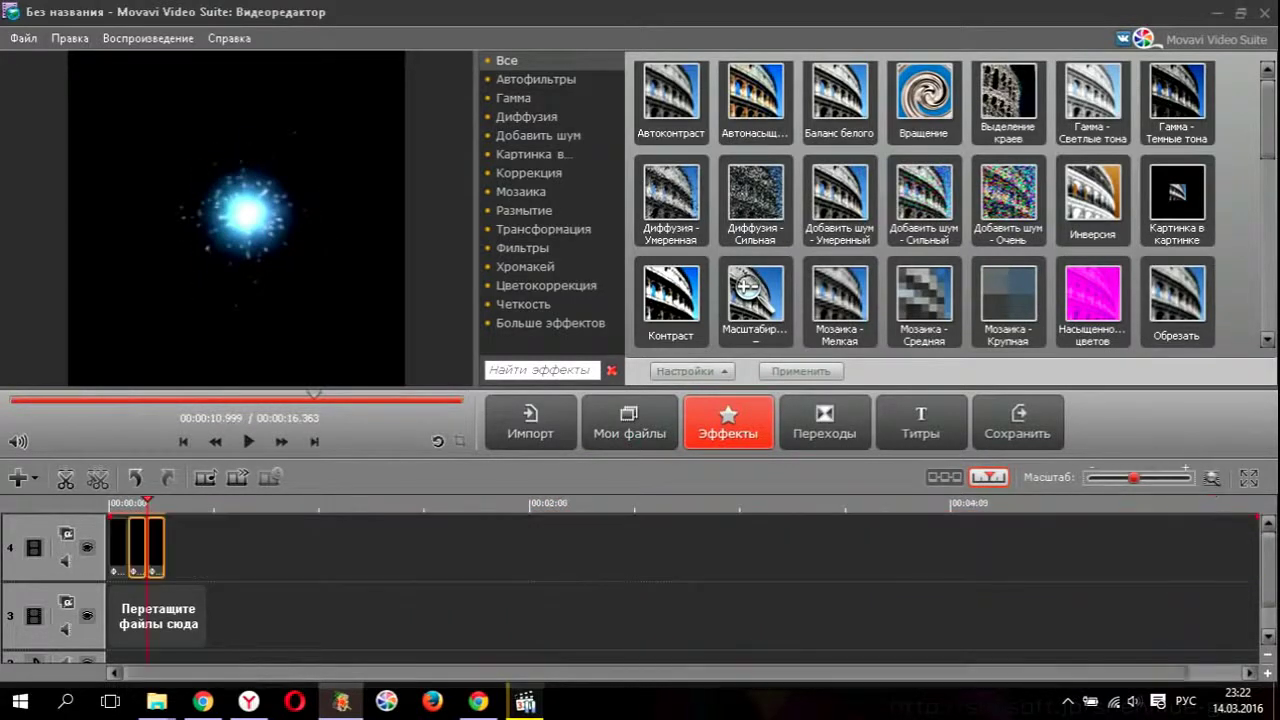
{"action": "left_click_drag", "start_coordinate": [148, 501], "coordinate": [167, 501]}
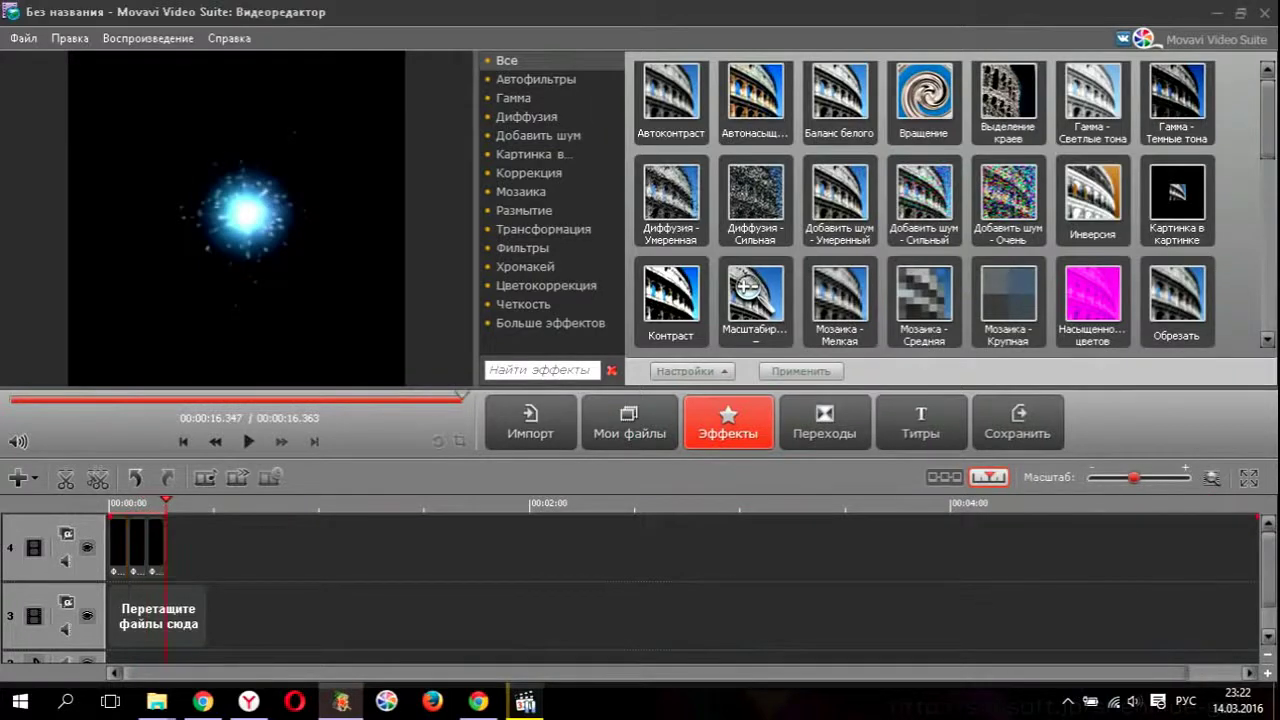
{"action": "key", "text": "ctrl+v"}
{"action": "key", "text": "ctrl+v"}
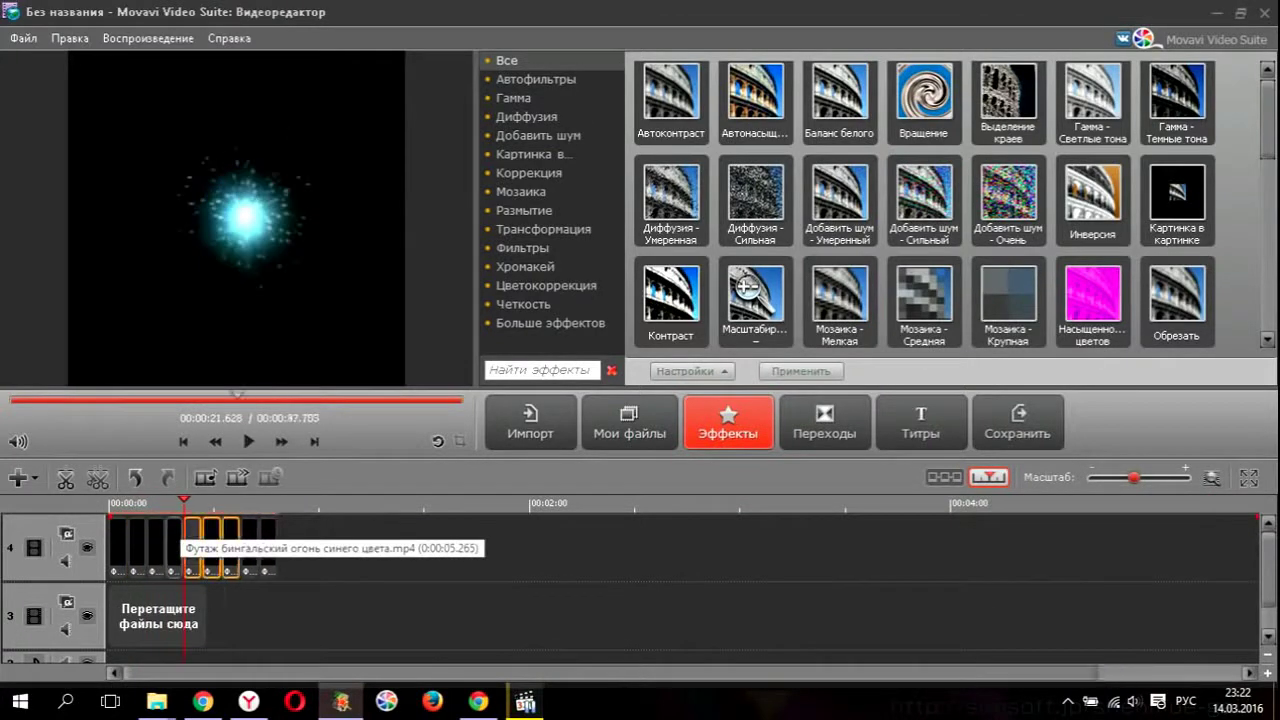
{"action": "key", "text": "ctrl+v"}
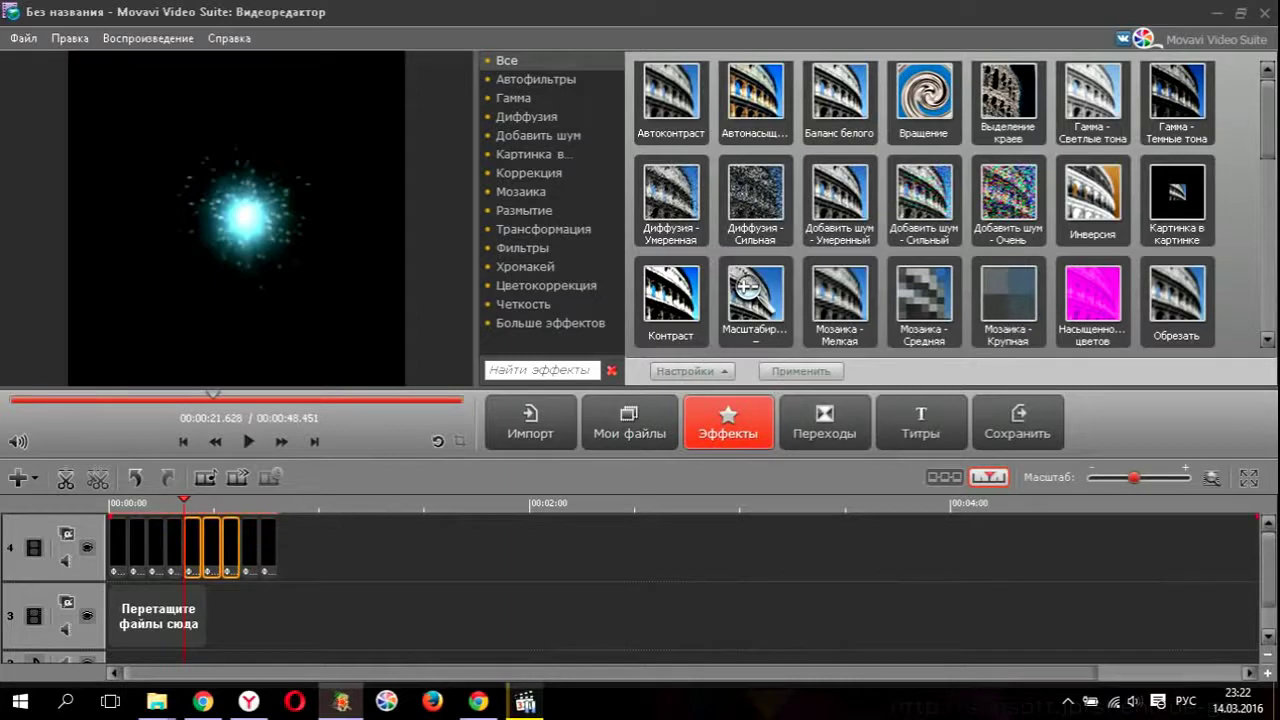
{"action": "key", "text": "ctrl+v"}
{"action": "key", "text": "ctrl+v"}
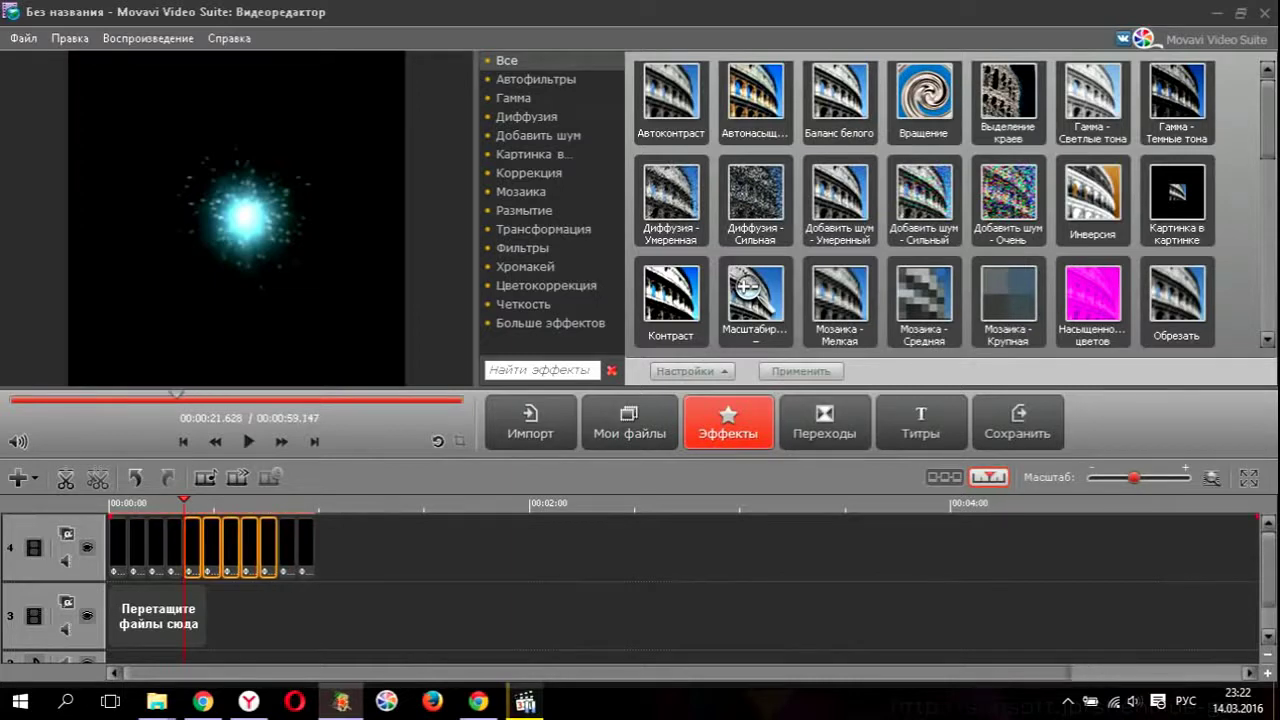
- Play the repeated sparkler sequence from the beginning to check it
{"action": "left_click", "coordinate": [115, 503]}
{"action": "left_click", "coordinate": [249, 441]}
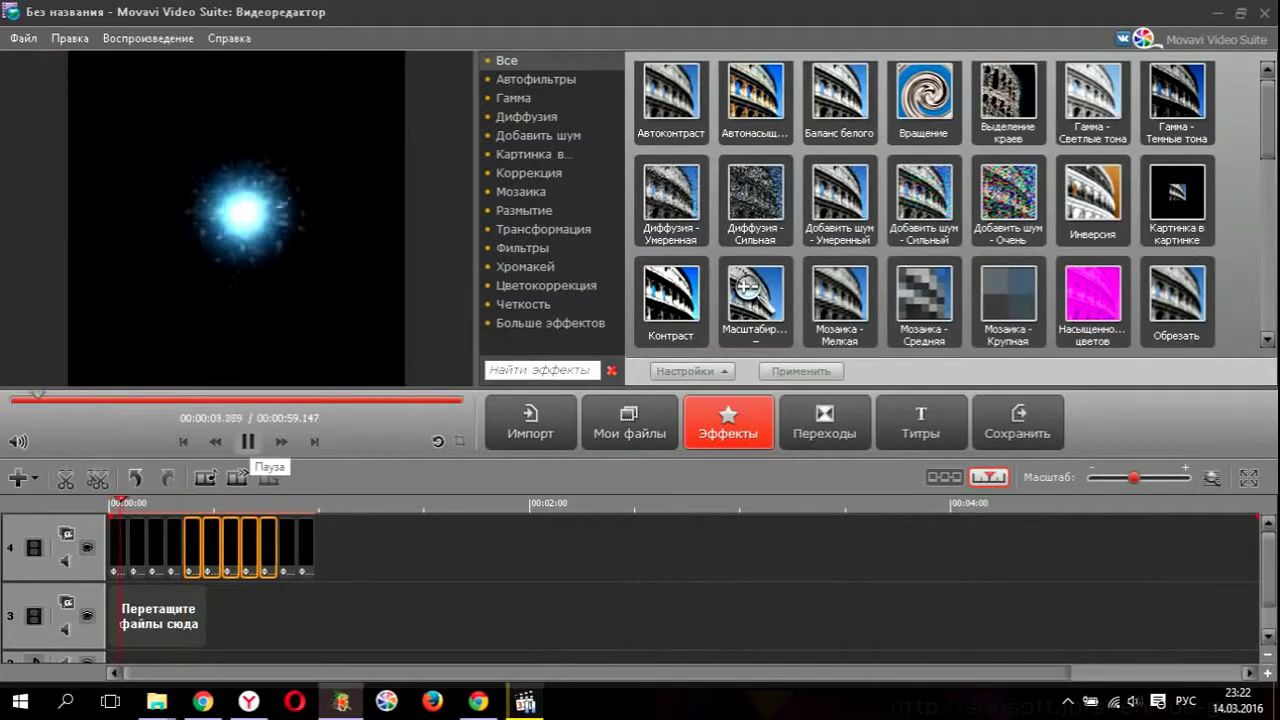
{"action": "left_click", "coordinate": [248, 441]}
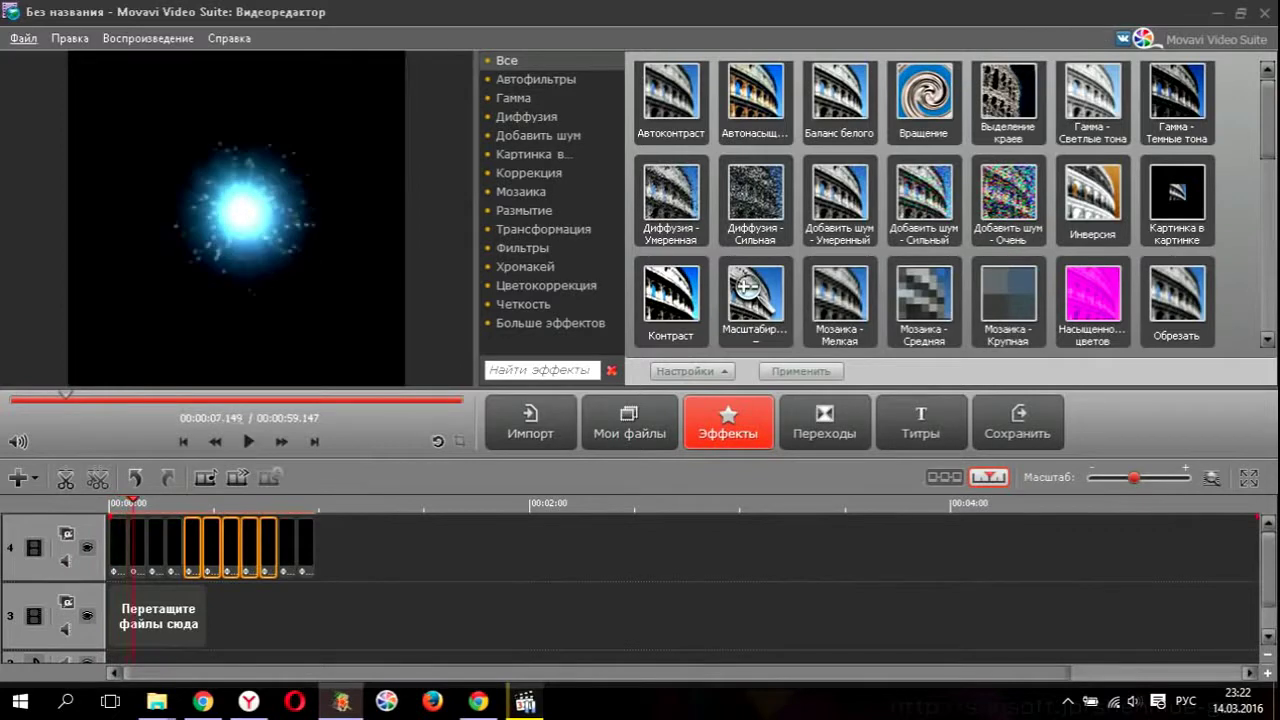
- Export the project as an AVI video named 33.avi in the для голограммы folder
{"action": "left_click", "coordinate": [23, 38]}
{"action": "mouse_move", "coordinate": [90, 205]}
{"action": "left_click", "coordinate": [470, 205]}
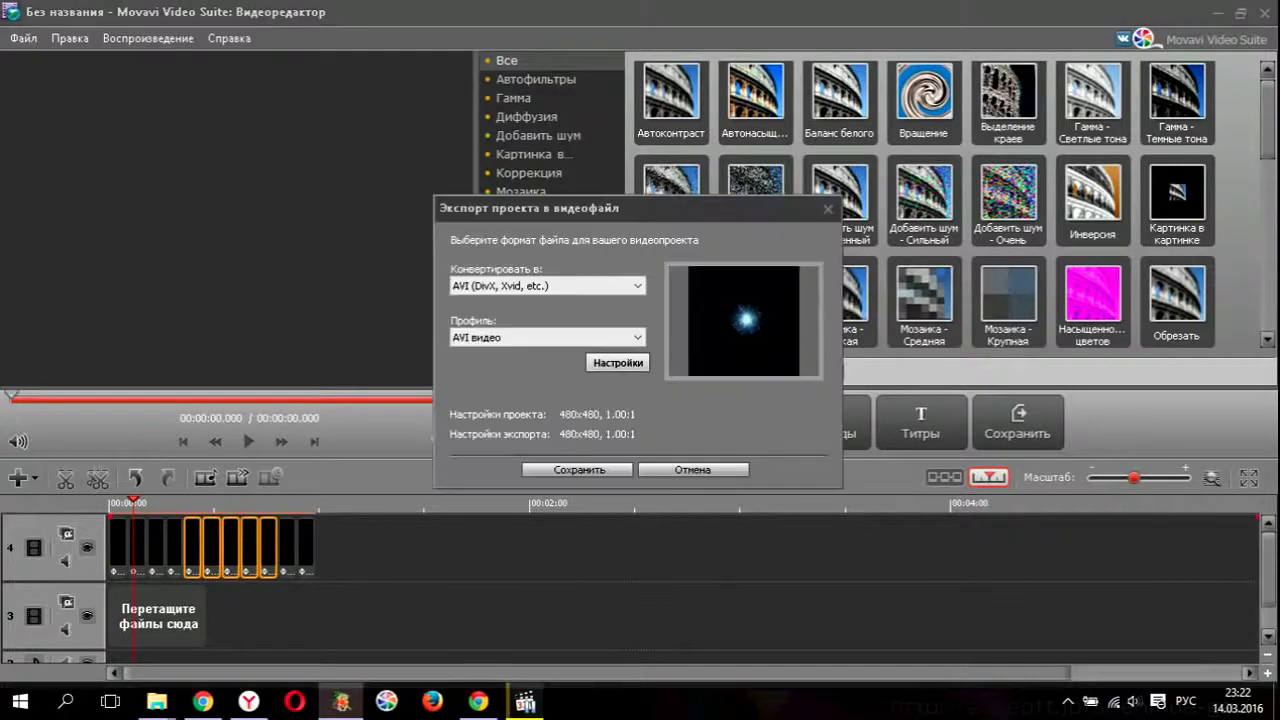
{"action": "left_click", "coordinate": [580, 469]}
{"action": "left_click", "coordinate": [196, 380]}
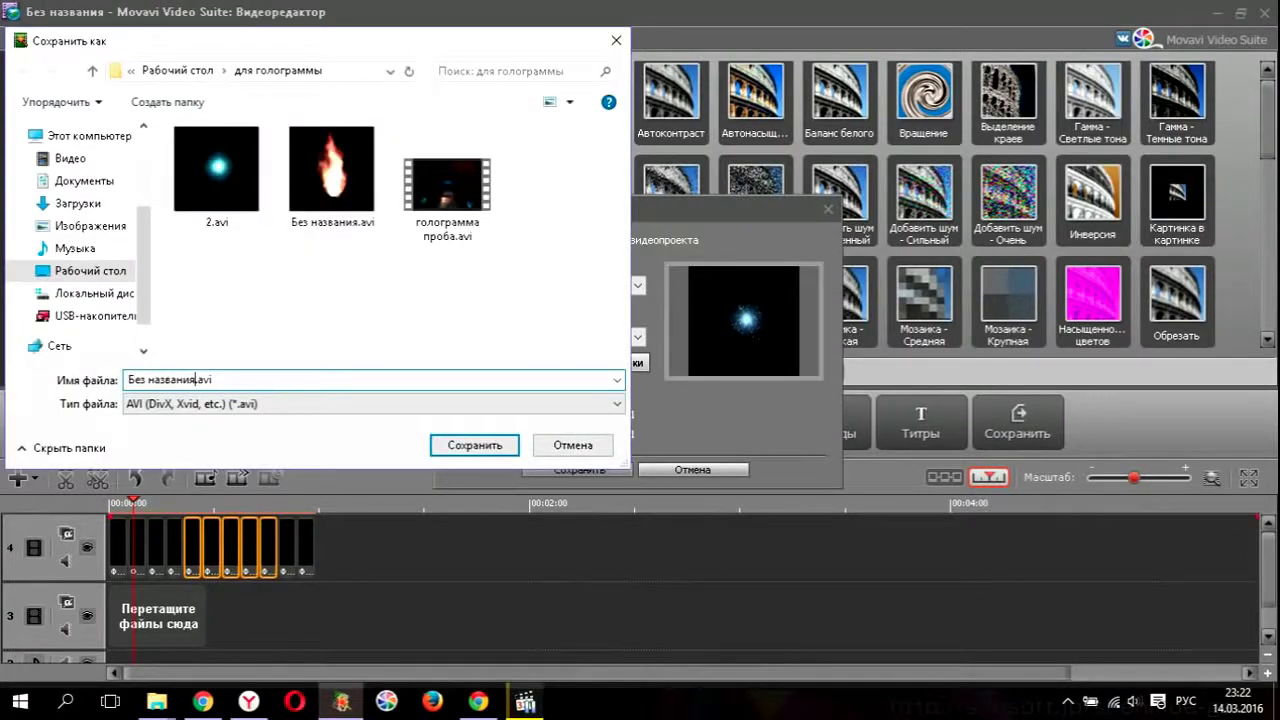
{"action": "key", "text": "Return"}
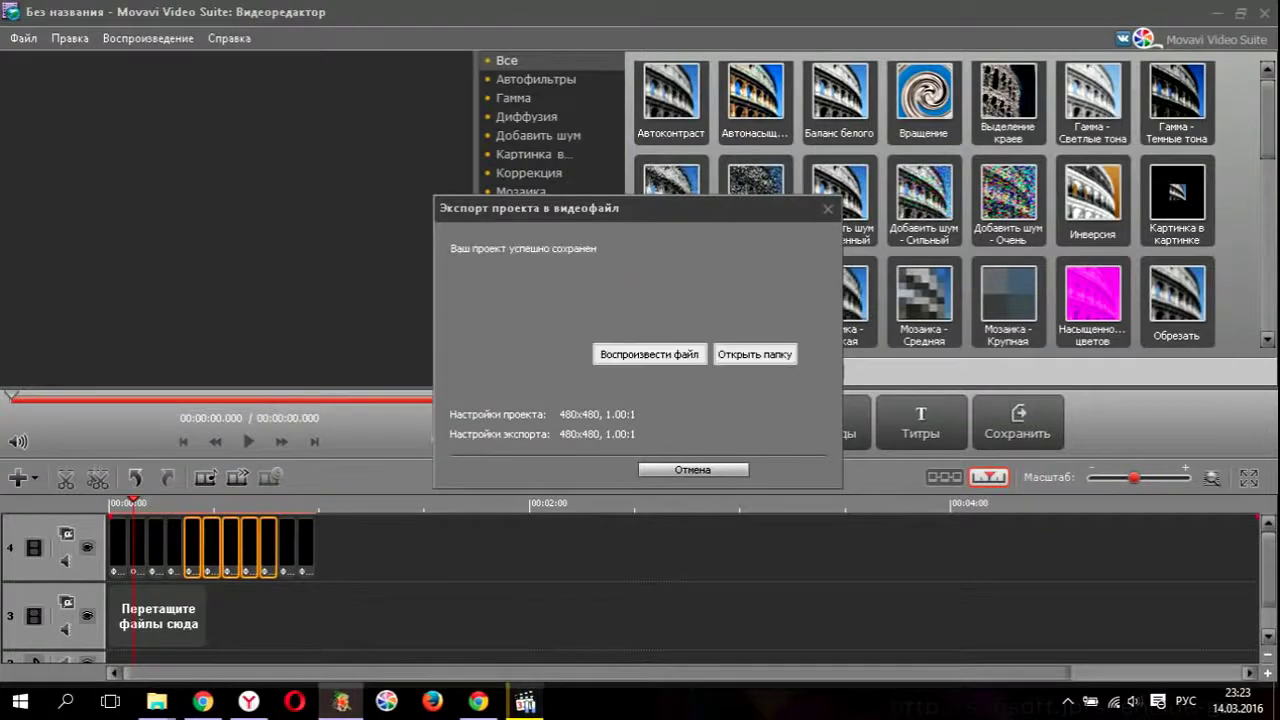
{"action": "left_click", "coordinate": [756, 355]}
{"action": "left_click", "coordinate": [828, 209]}
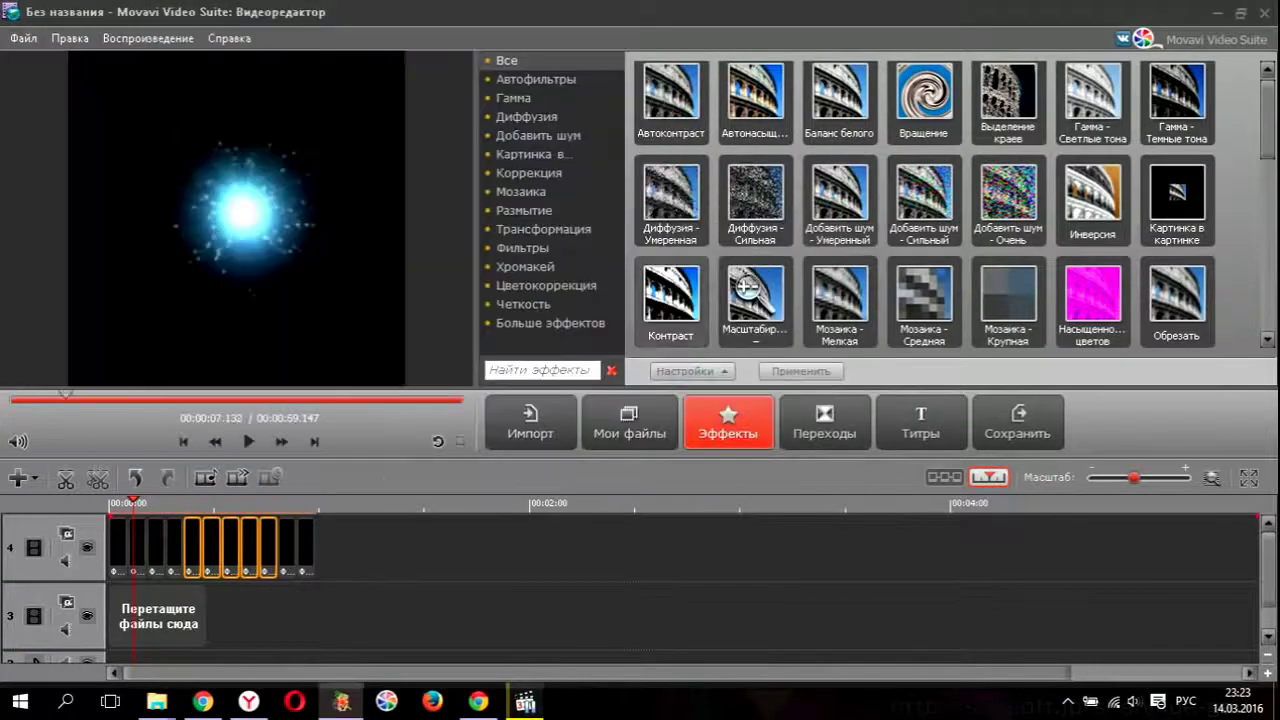
- Add 33.avi from the для голограммы folder to the project's media files
{"action": "left_click", "coordinate": [157, 702]}
{"action": "left_click", "coordinate": [106, 625]}
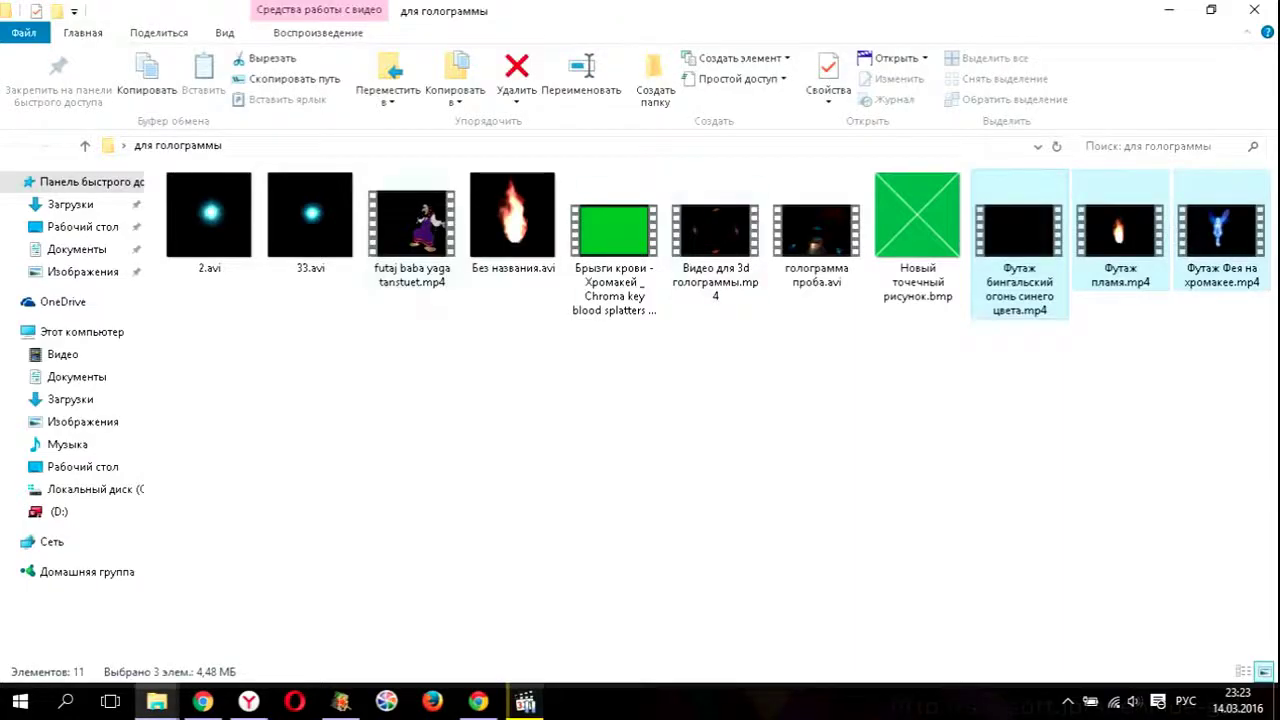
{"action": "left_click_drag", "start_coordinate": [310, 215], "coordinate": [591, 262]}
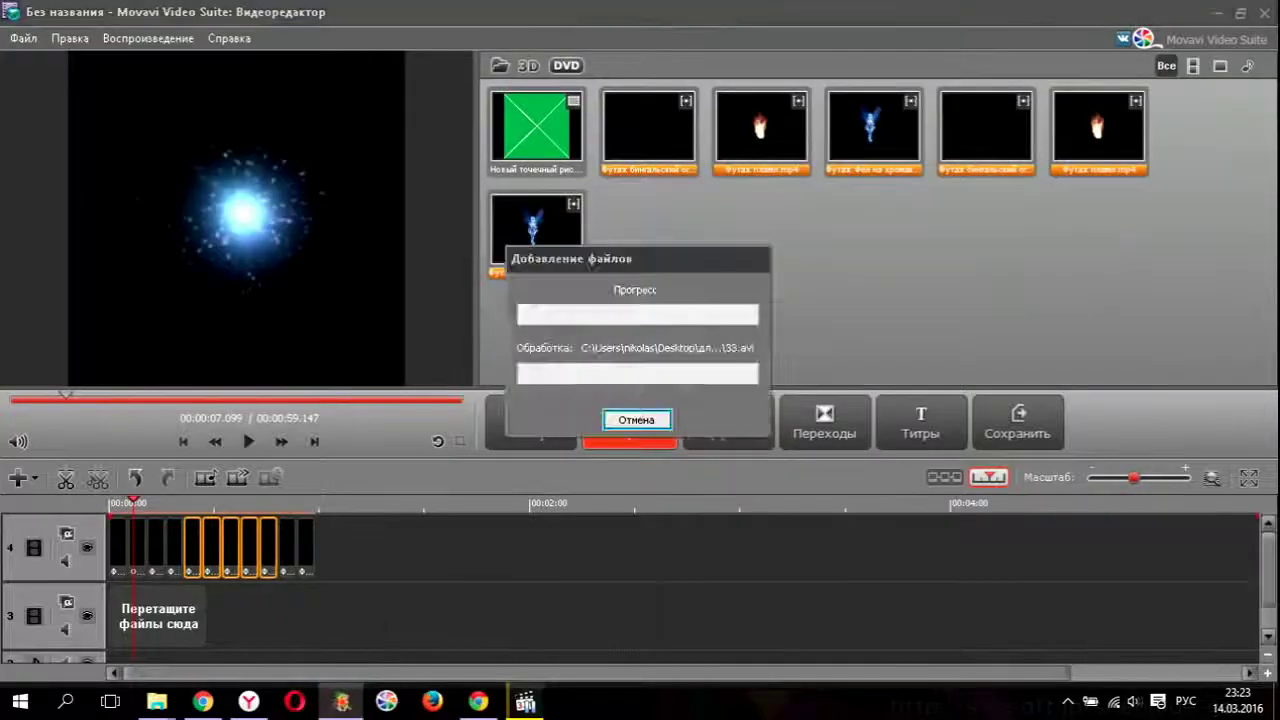
- Delete all the sparkler clips from the timeline and remove both audio tracks
{"action": "left_click_drag", "start_coordinate": [407, 532], "coordinate": [114, 574]}
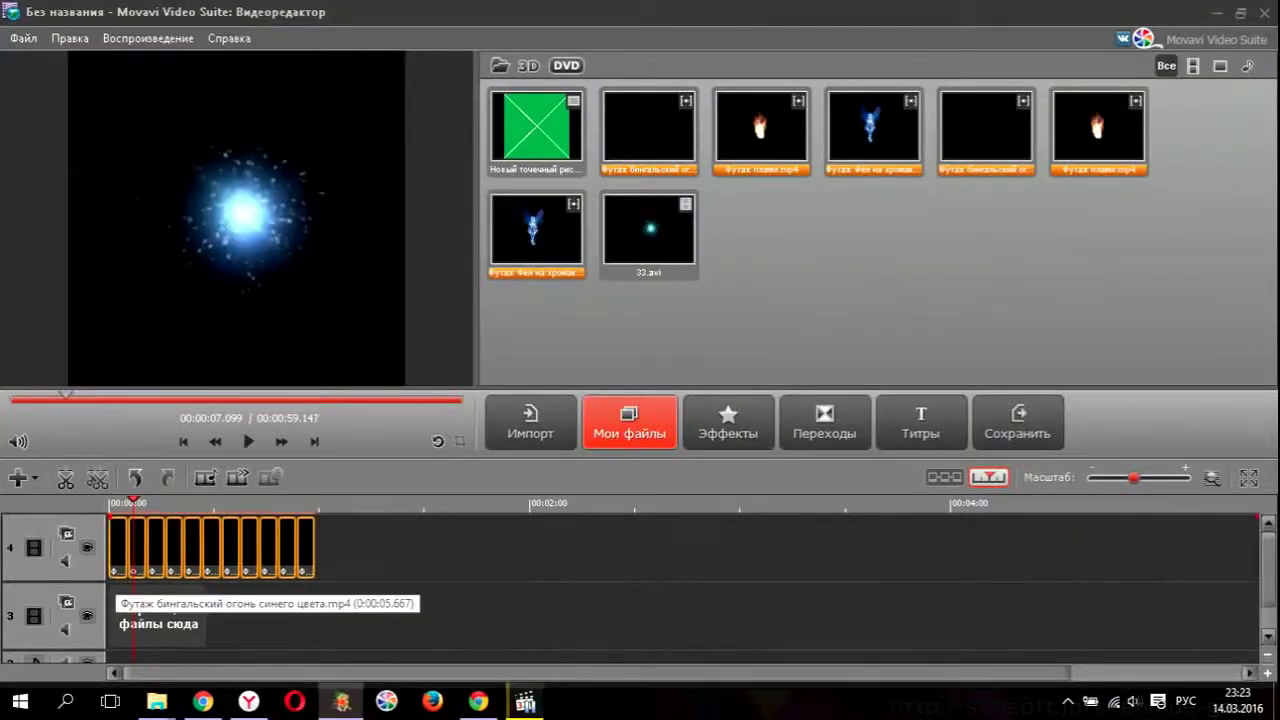
{"action": "key", "text": "Delete"}
{"action": "scroll", "coordinate": [70, 604], "scroll_direction": "down", "scroll_amount": 2}
{"action": "right_click", "coordinate": [29, 624]}
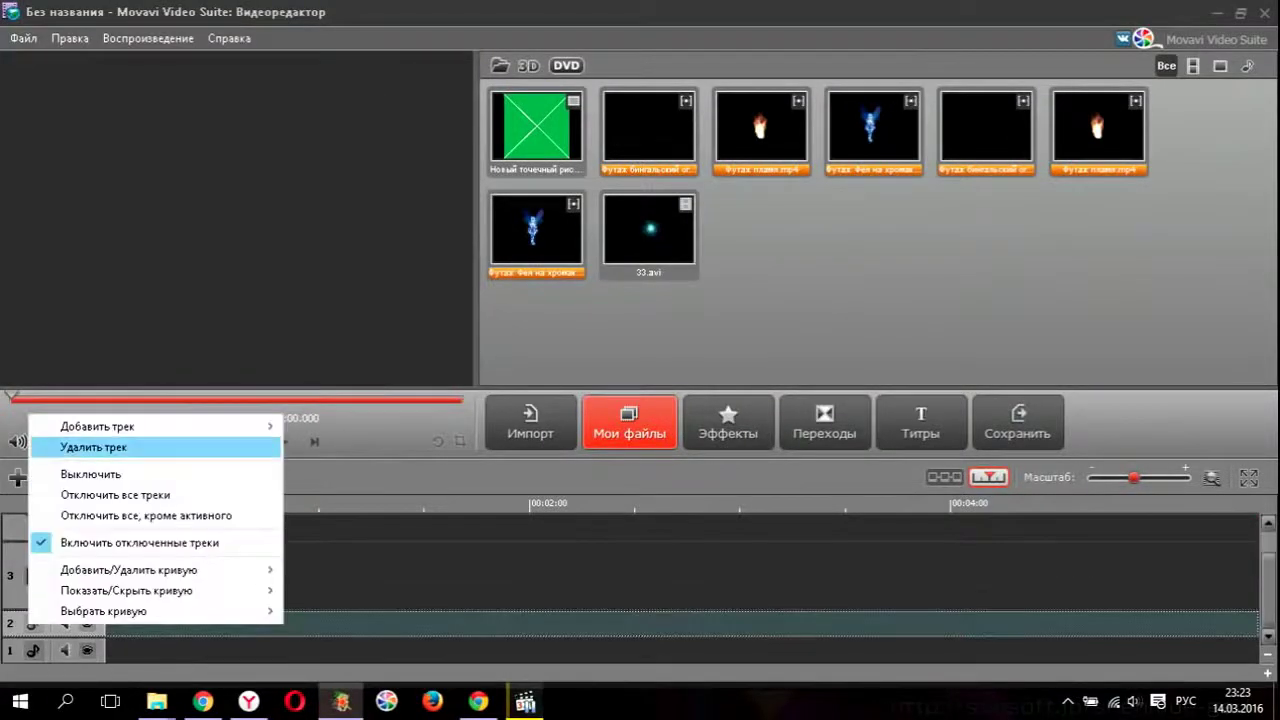
{"action": "left_click", "coordinate": [93, 447]}
{"action": "right_click", "coordinate": [40, 653]}
{"action": "left_click", "coordinate": [104, 478]}
- Add three more video tracks to the timeline
{"action": "right_click", "coordinate": [40, 532]}
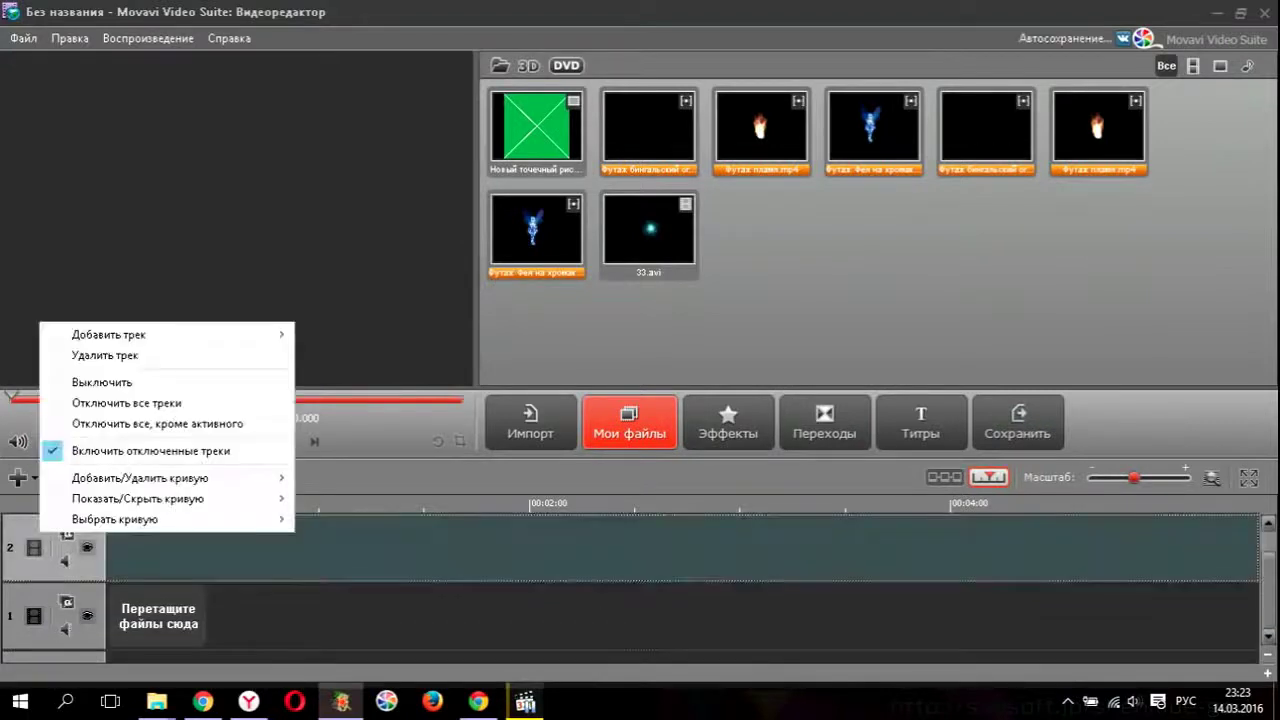
{"action": "mouse_move", "coordinate": [110, 334]}
{"action": "left_click", "coordinate": [345, 335]}
{"action": "right_click", "coordinate": [44, 310]}
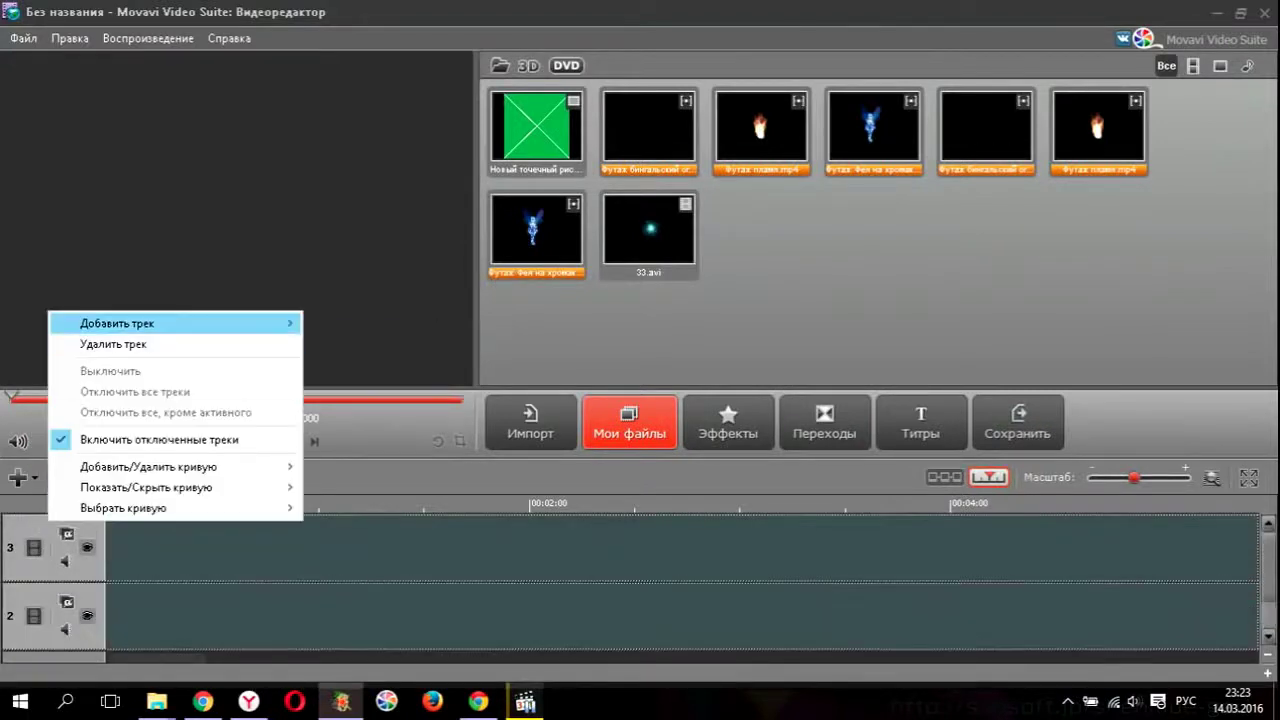
{"action": "left_click", "coordinate": [335, 322]}
{"action": "right_click", "coordinate": [28, 308]}
{"action": "left_click", "coordinate": [336, 321]}
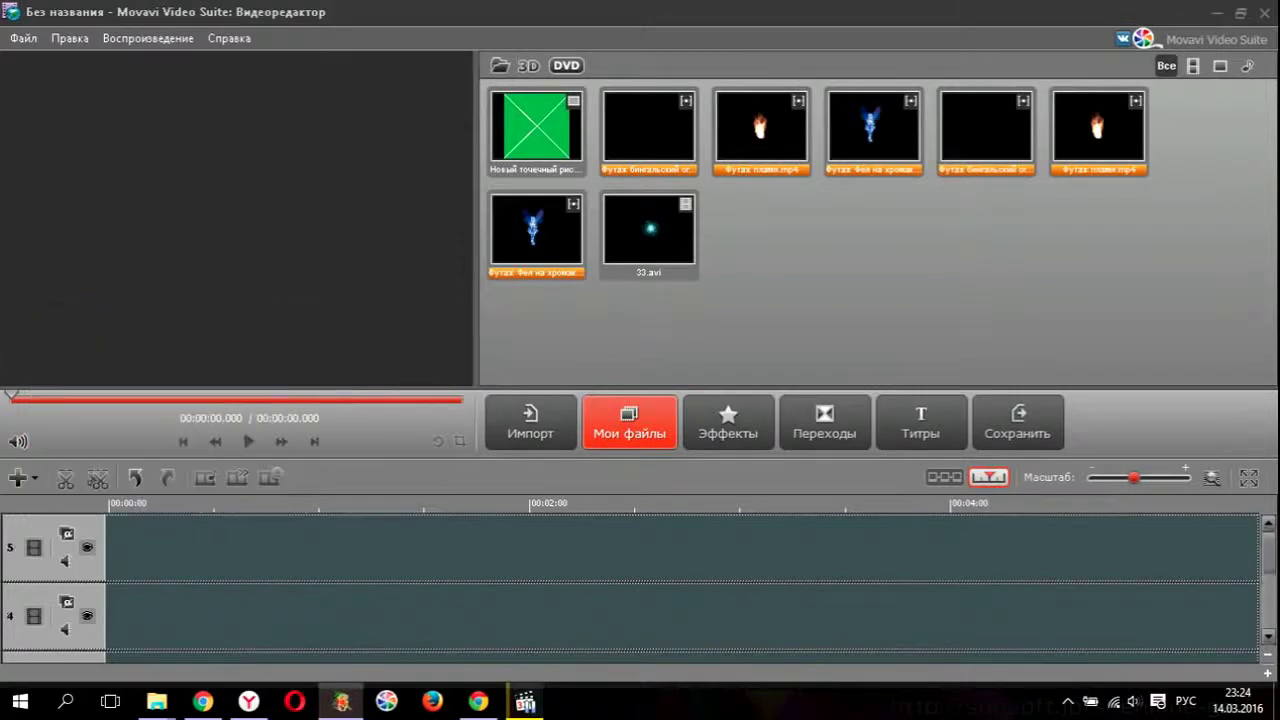
- Place the green crossed picture on track 1 and the 33.avi clip on track 2, both at the timeline start
{"action": "scroll", "coordinate": [340, 590], "scroll_direction": "down", "scroll_amount": 3}
{"action": "left_click", "coordinate": [400, 570]}
{"action": "left_click", "coordinate": [537, 132]}
{"action": "left_click_drag", "start_coordinate": [536, 127], "coordinate": [150, 628]}
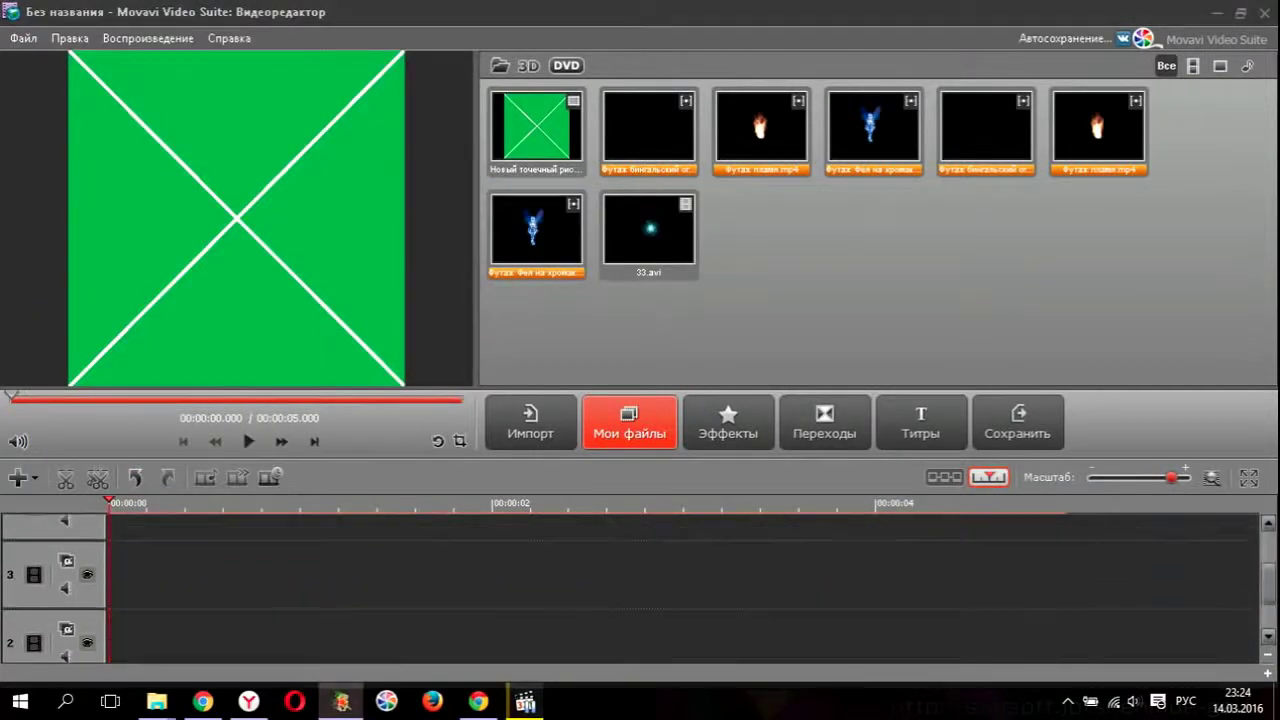
{"action": "left_click", "coordinate": [537, 130]}
{"action": "left_click_drag", "start_coordinate": [648, 230], "coordinate": [160, 558]}
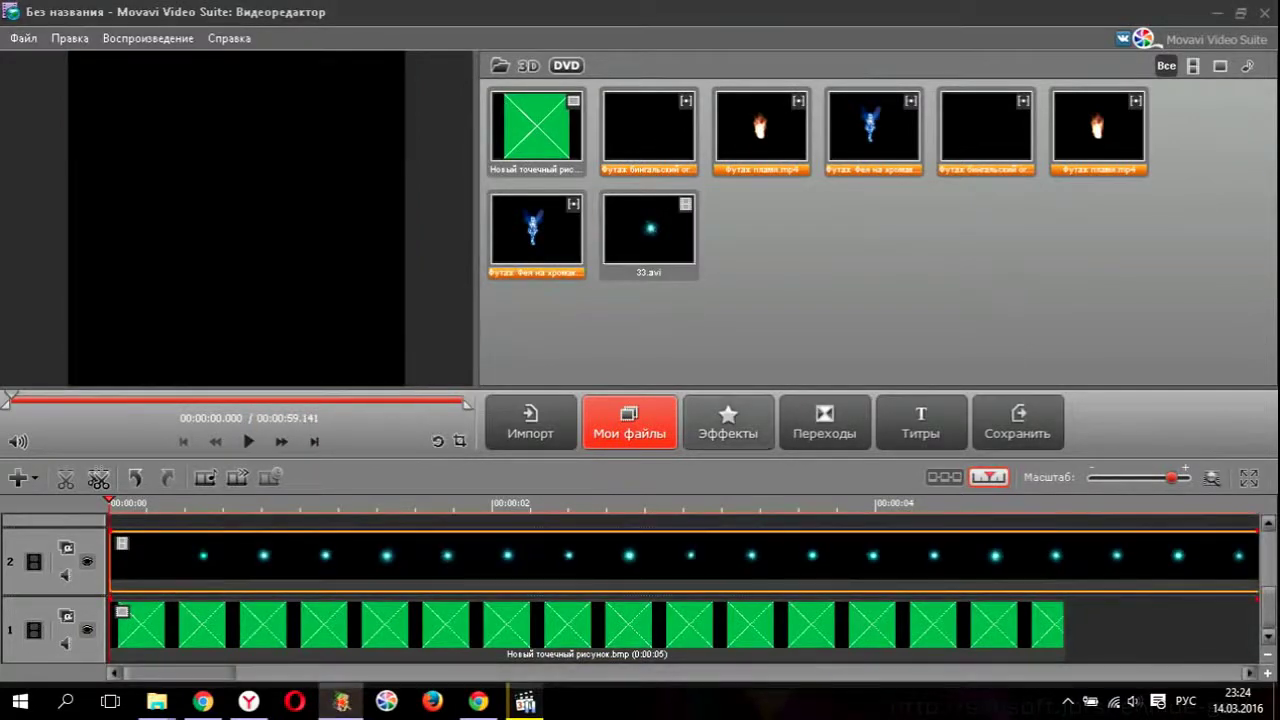
- Apply the Картинка в картинке effect to 33.avi on track 2, placing it centred in the upper green triangle
{"action": "left_click", "coordinate": [728, 422]}
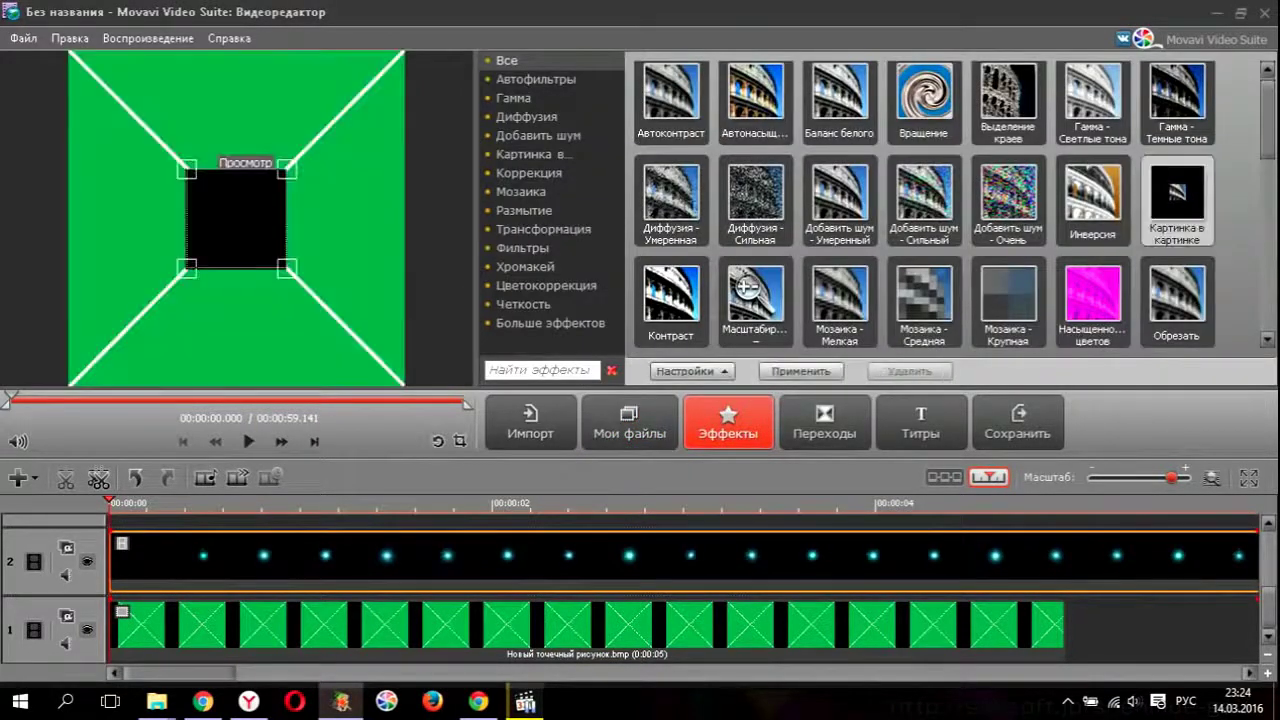
{"action": "left_click_drag", "start_coordinate": [198, 219], "coordinate": [199, 117]}
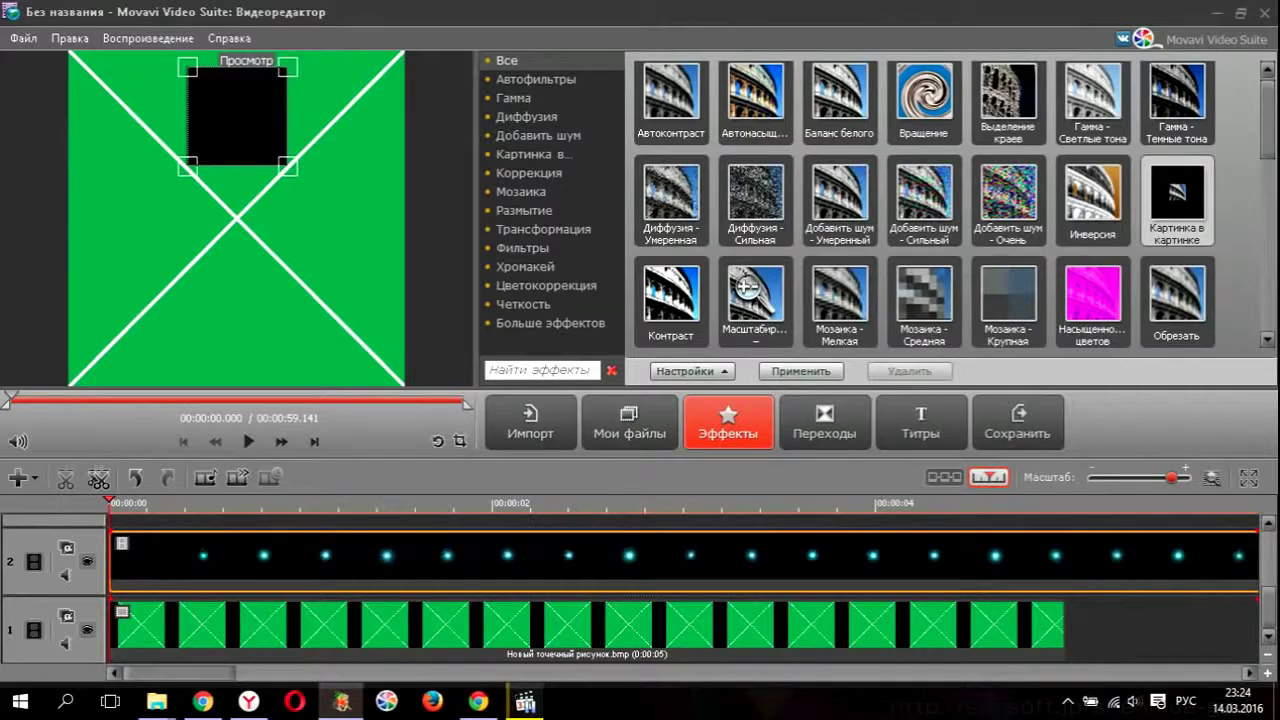
{"action": "left_click", "coordinate": [800, 371]}
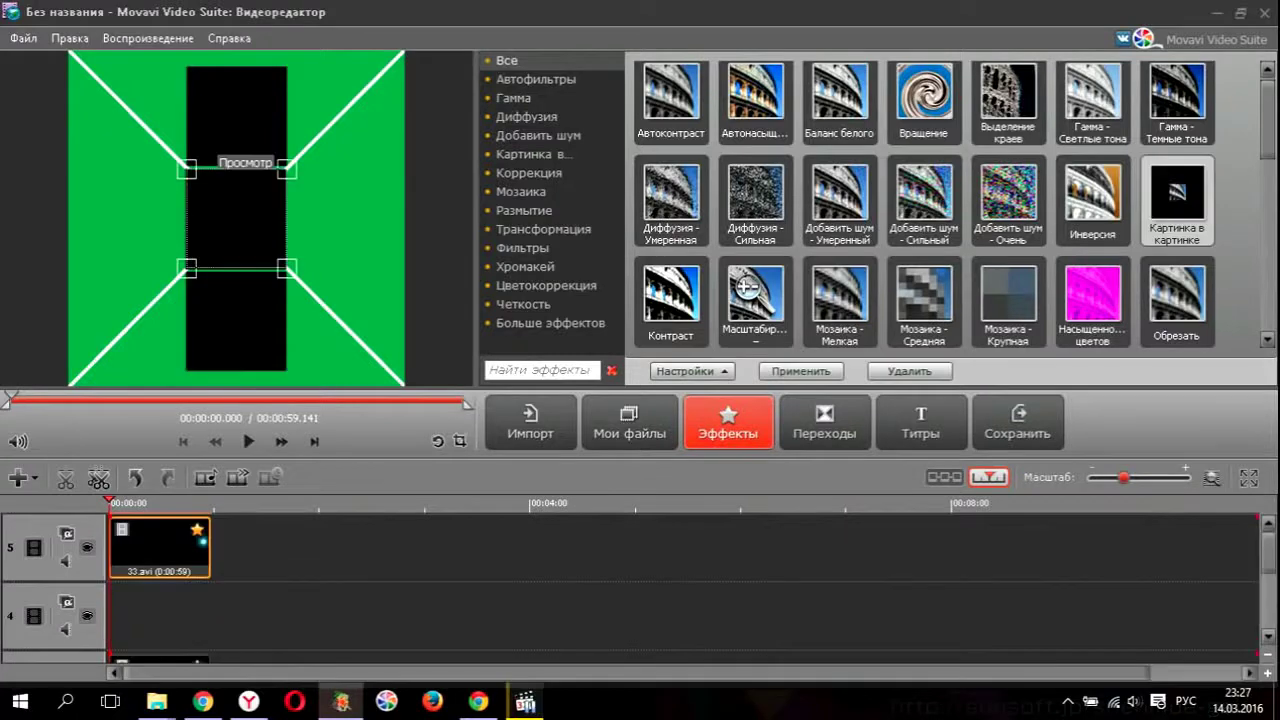
- Place the Картинка в картинке frame of 33.avi on track 5 in the left green triangle and apply the effect
{"action": "left_click_drag", "start_coordinate": [236, 219], "coordinate": [135, 219]}
{"action": "left_click", "coordinate": [800, 371]}
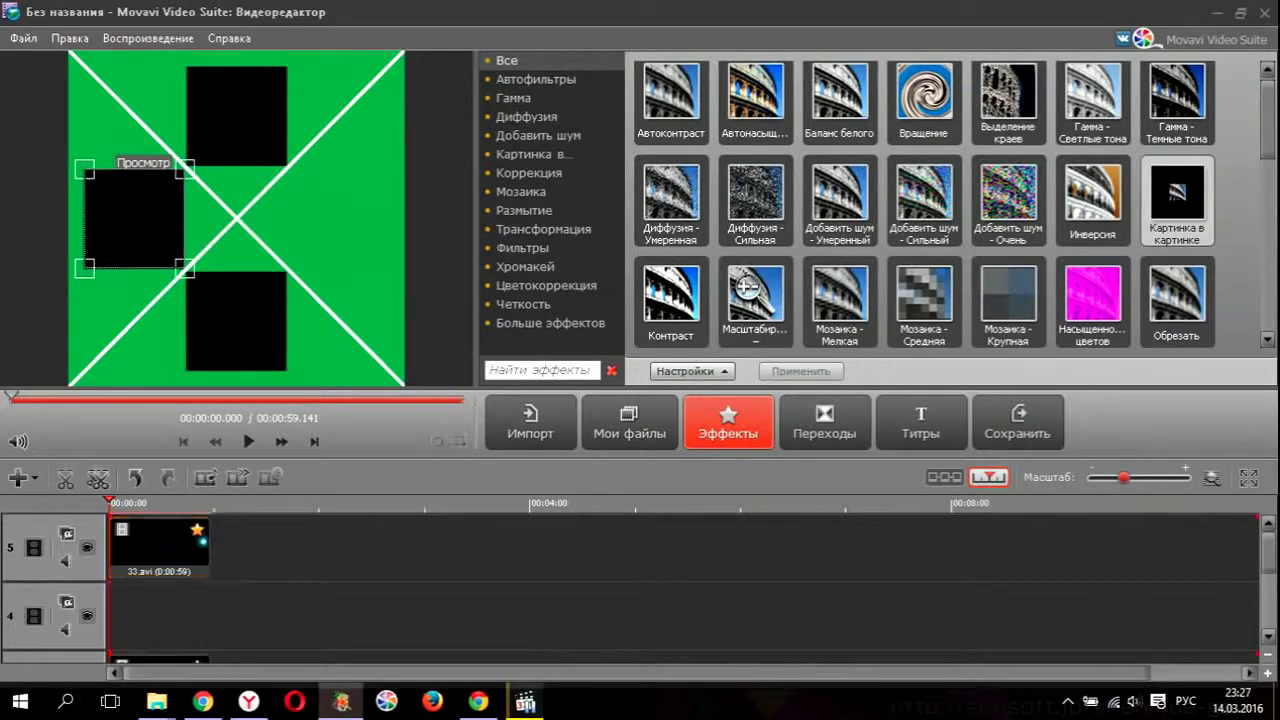
- Place a copy of the 33.avi clip on track 4 and align the clips on tracks 4 and 5 to the timeline start
{"action": "left_click_drag", "start_coordinate": [160, 545], "coordinate": [160, 614]}
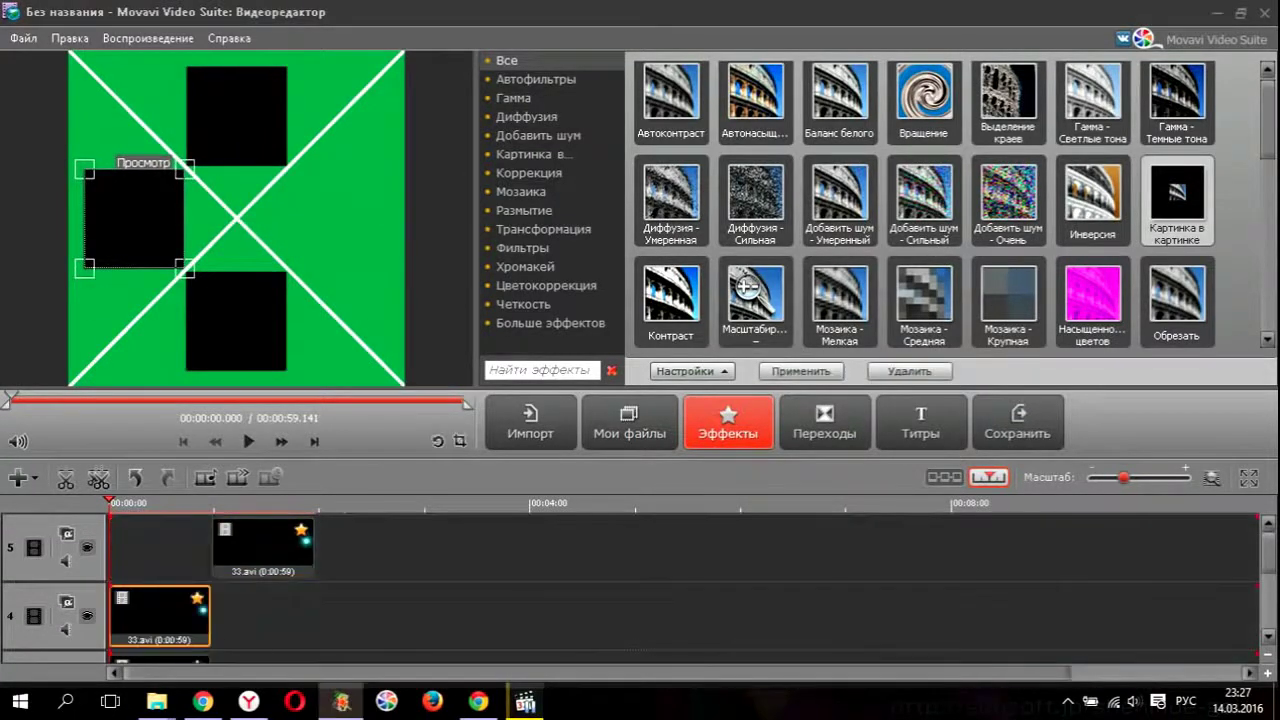
{"action": "left_click_drag", "start_coordinate": [262, 547], "coordinate": [158, 548]}
{"action": "left_click", "coordinate": [160, 614]}
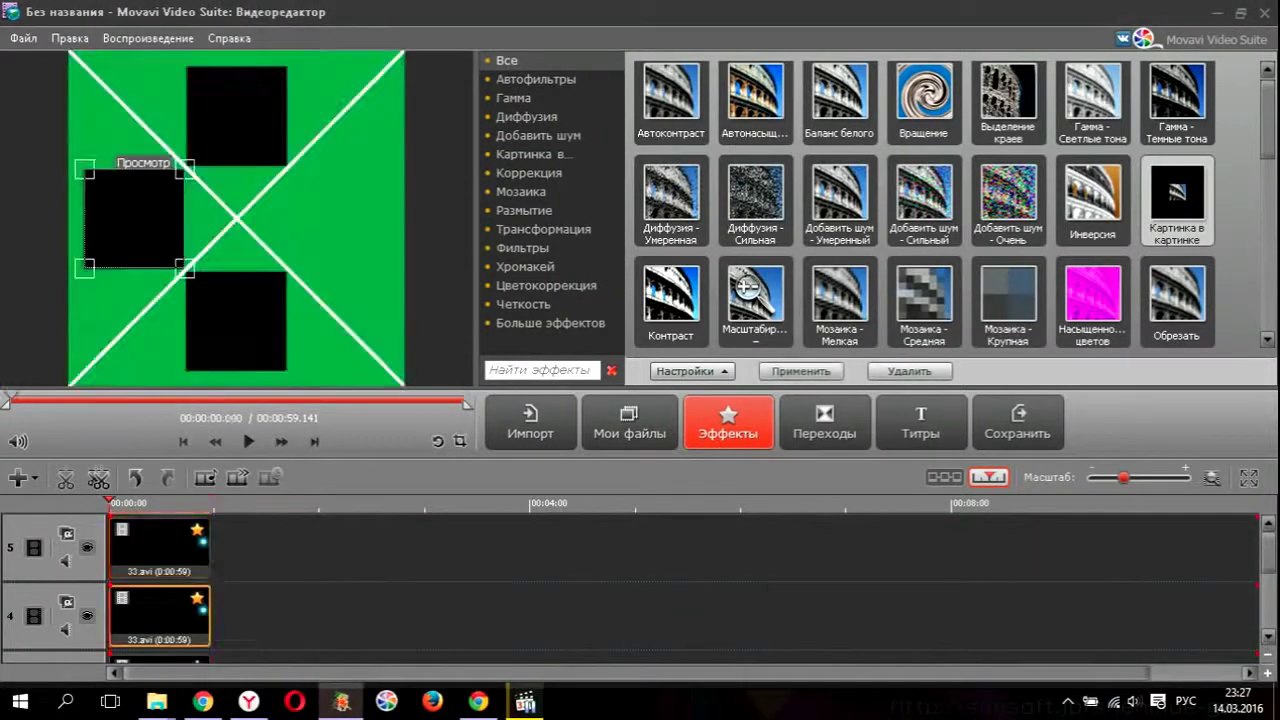
- Move the Картинка в картинке frame of 33.avi on track 4 into the right green triangle, apply the effect and preview it
{"action": "left_click_drag", "start_coordinate": [94, 250], "coordinate": [300, 252]}
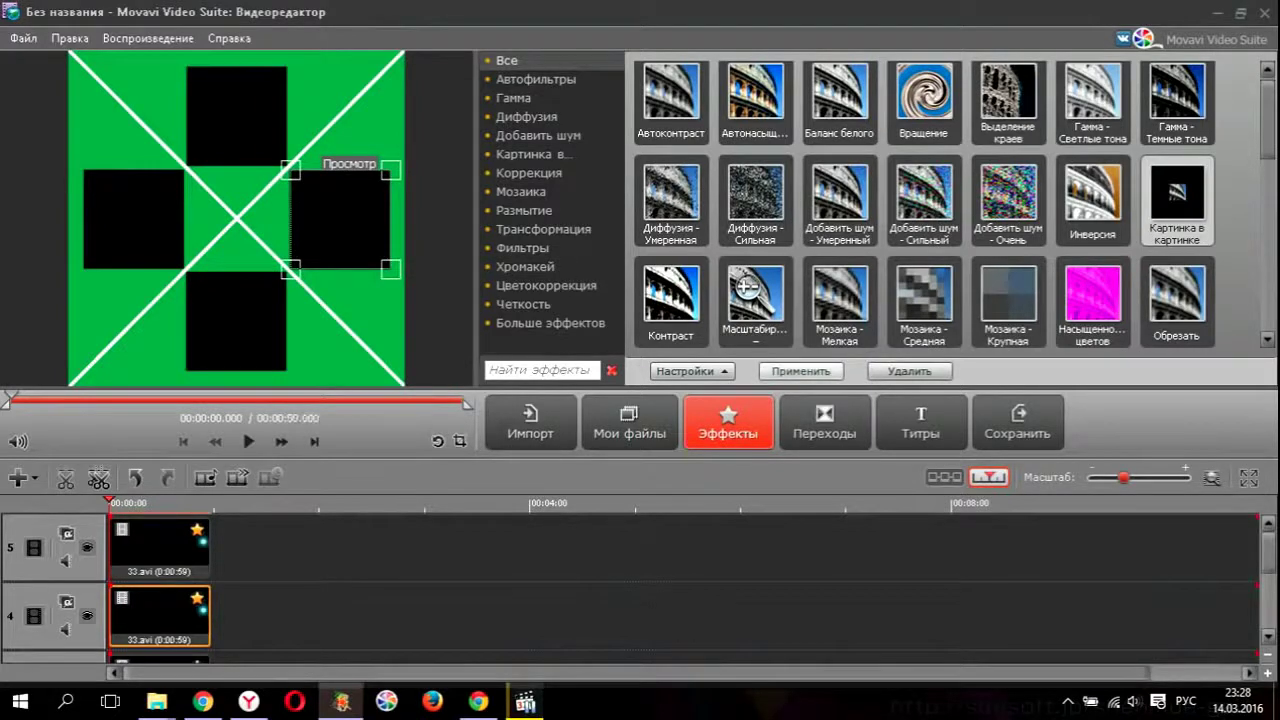
{"action": "left_click", "coordinate": [800, 371]}
{"action": "left_click", "coordinate": [248, 441]}
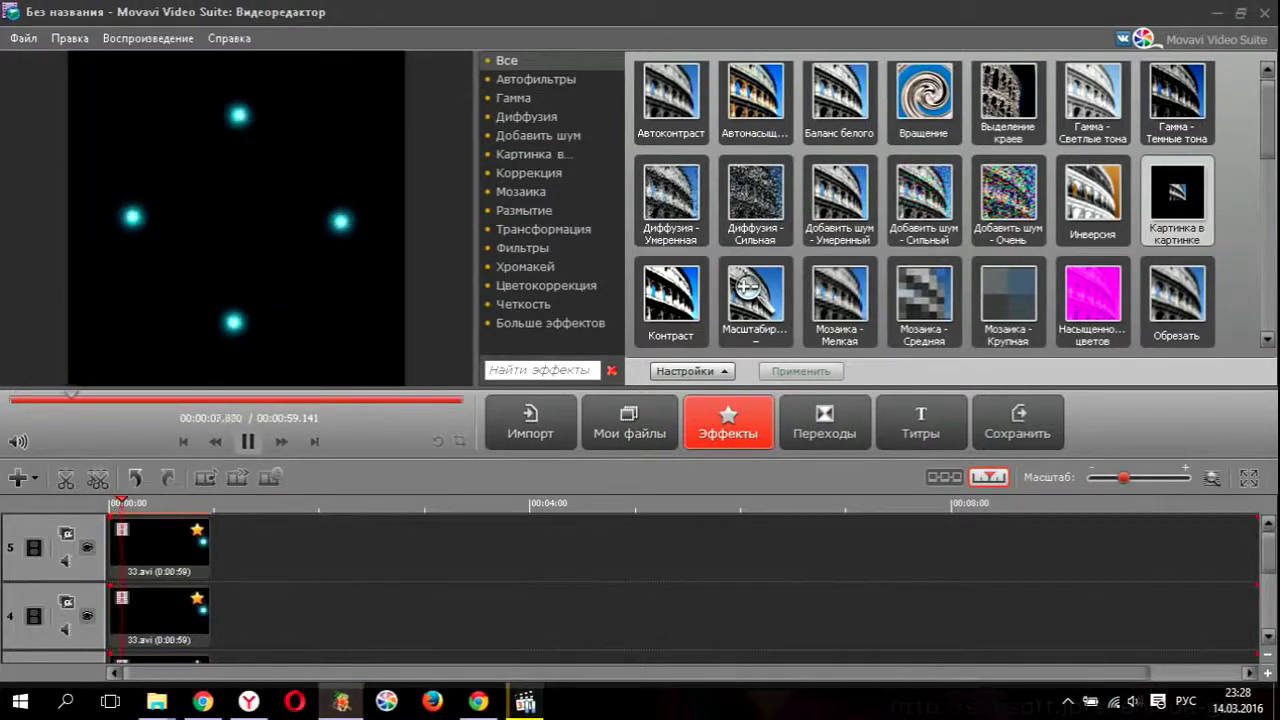
{"action": "left_click", "coordinate": [248, 441]}
- Switch to File Explorer and open the green crossed picture Новый точечный рисунок.bmp for editing in Paint
{"action": "scroll", "coordinate": [112, 620], "scroll_direction": "down", "scroll_amount": 3}
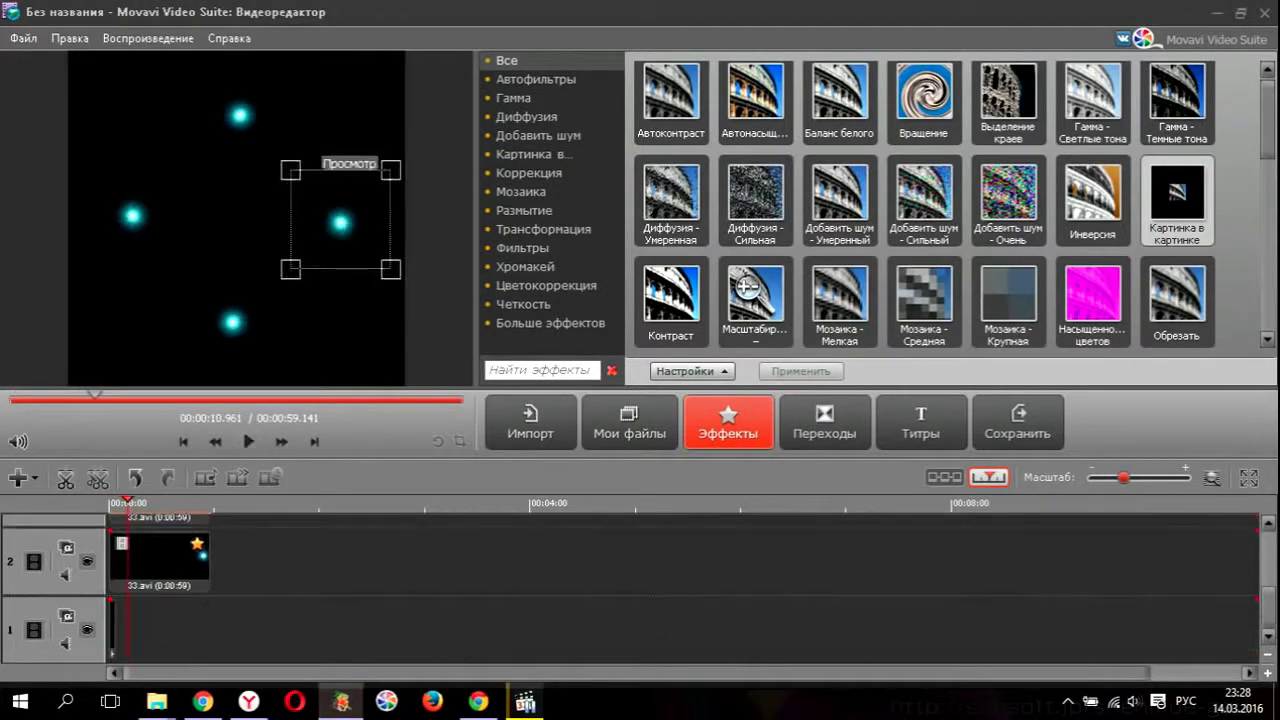
{"action": "left_click", "coordinate": [112, 628]}
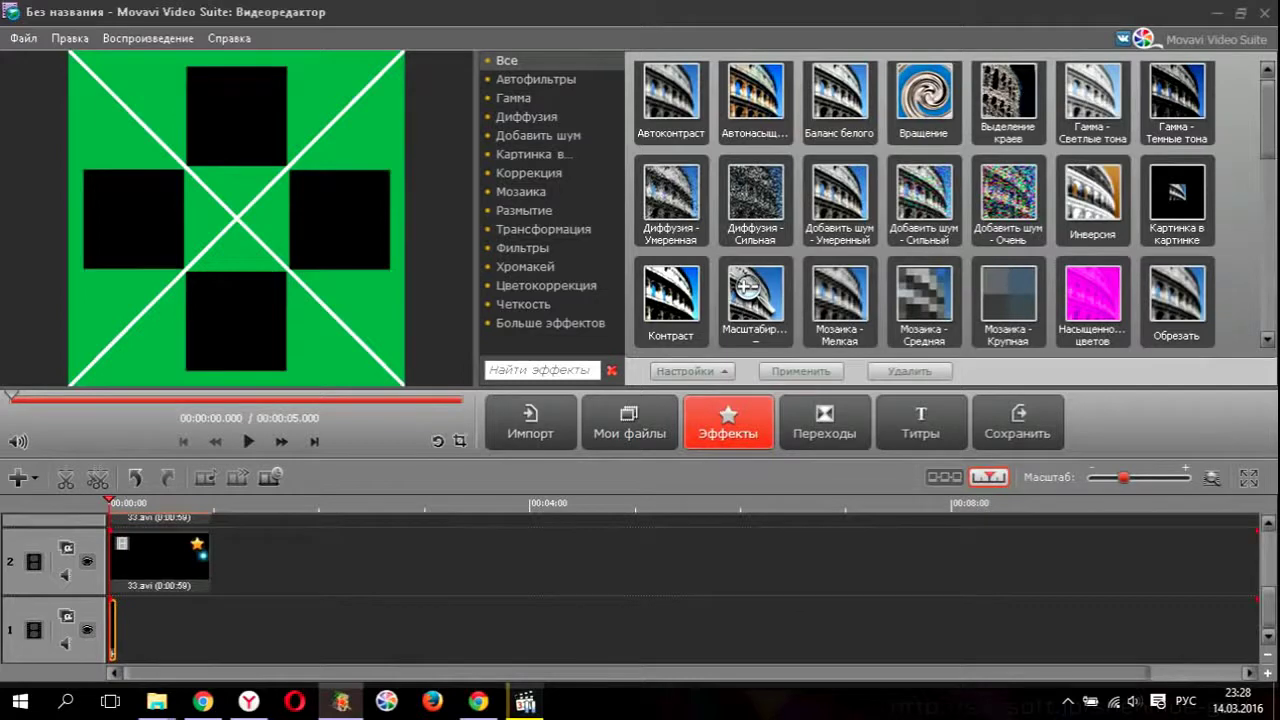
{"action": "mouse_move", "coordinate": [156, 701]}
{"action": "left_click", "coordinate": [100, 620]}
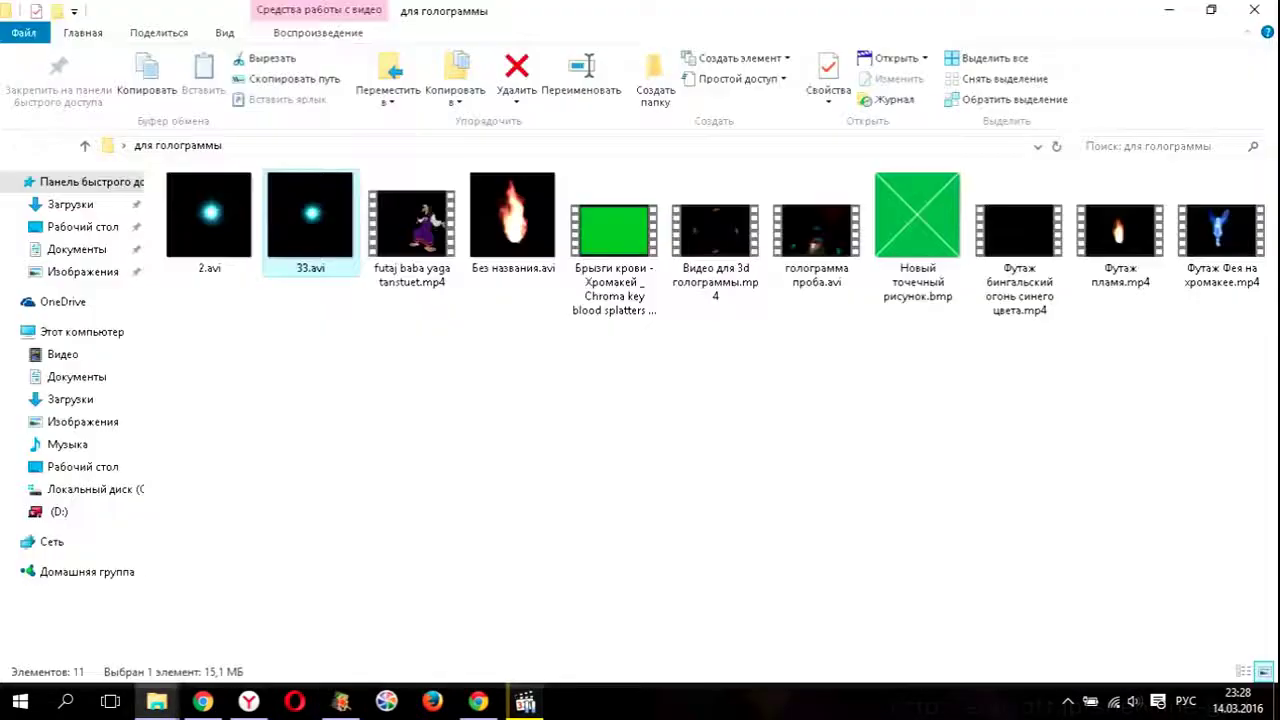
{"action": "left_click", "coordinate": [912, 212]}
{"action": "right_click", "coordinate": [912, 212]}
{"action": "left_click", "coordinate": [970, 290]}
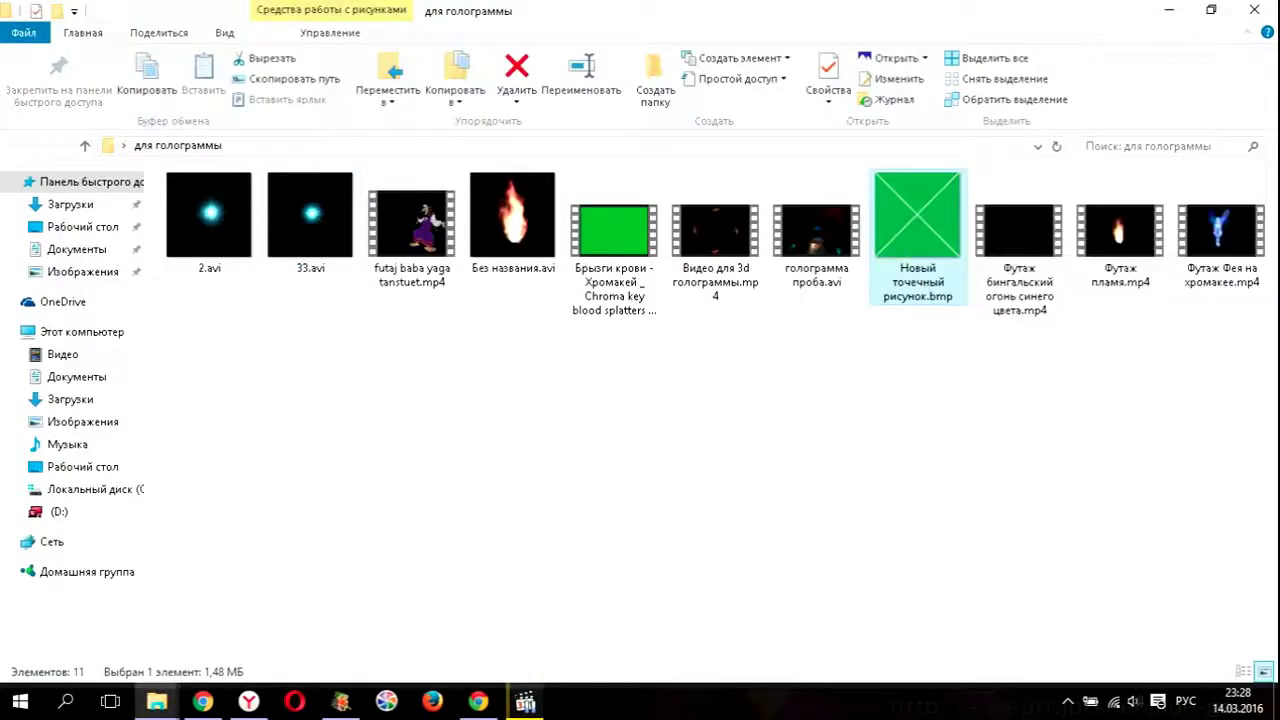
- Fill all four green triangles of the picture with black, then save it and close Paint
{"action": "left_click", "coordinate": [356, 66]}
{"action": "left_click", "coordinate": [454, 175]}
{"action": "left_click", "coordinate": [420, 485]}
{"action": "left_click", "coordinate": [340, 600]}
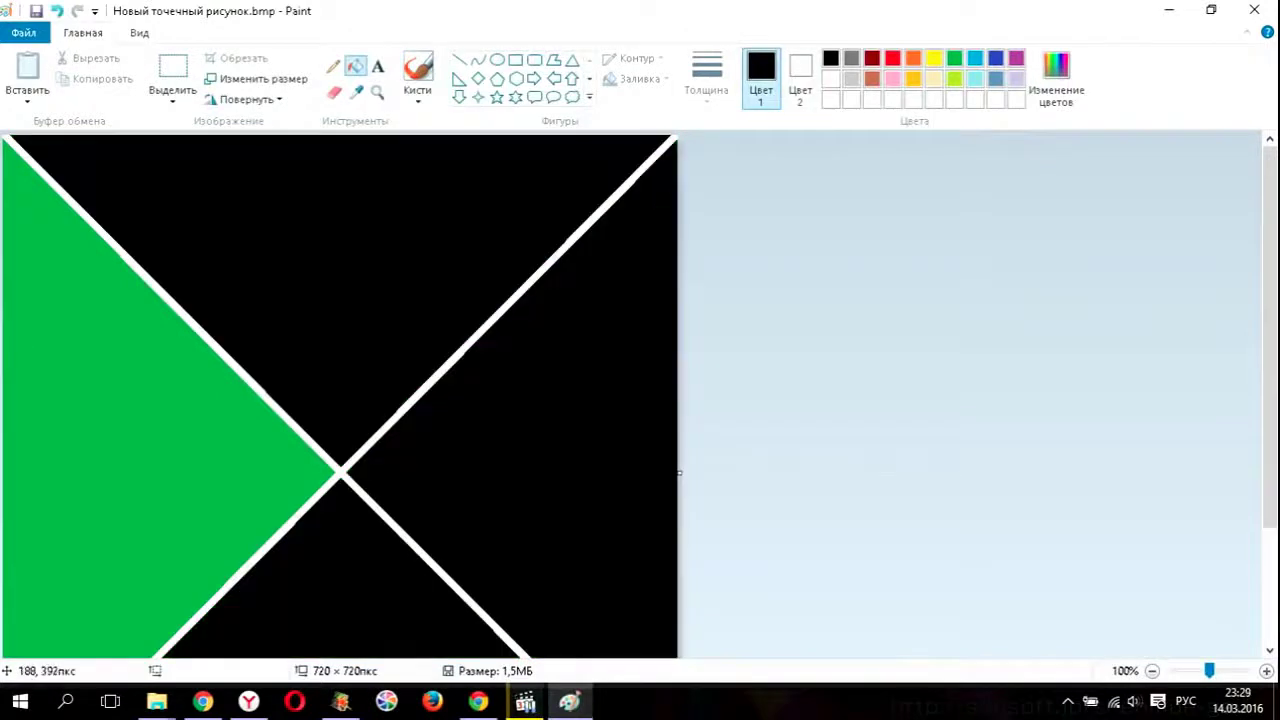
{"action": "left_click", "coordinate": [189, 471]}
{"action": "left_click", "coordinate": [1254, 10]}
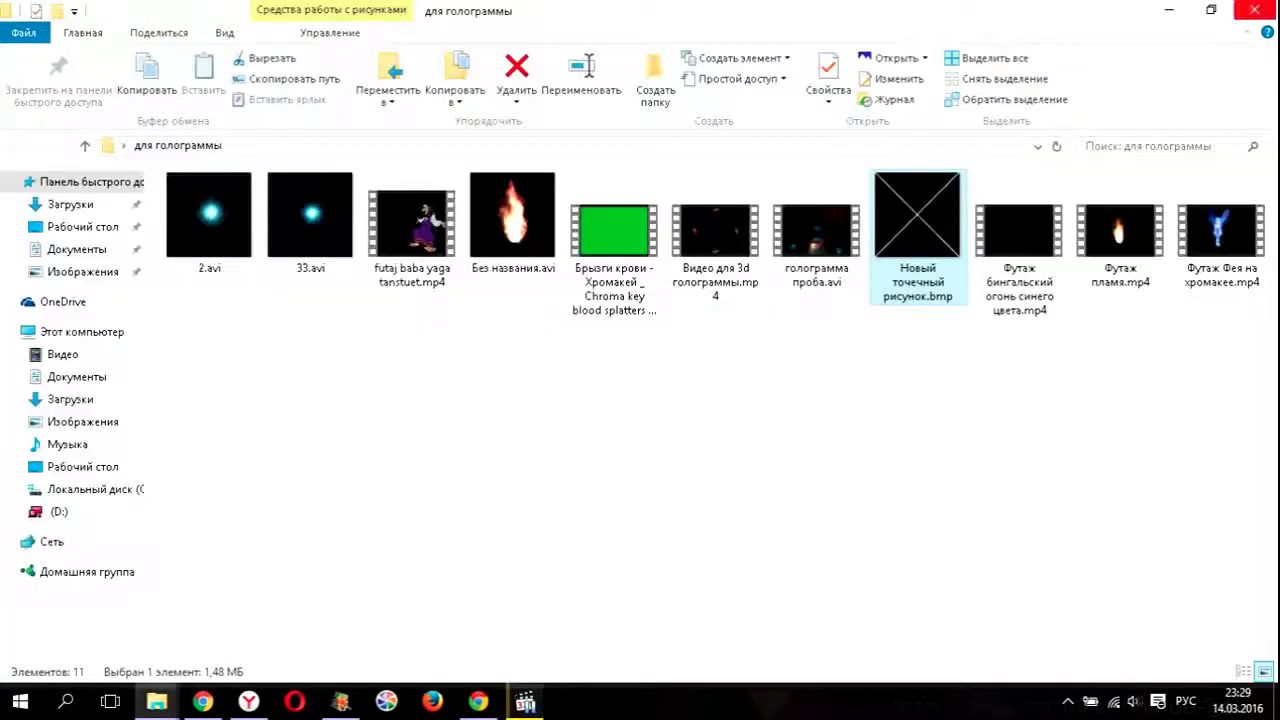
- Import the recoloured Новый точечный рисунок.bmp into Movavi, replace the old picture on track 1 with it and preview the result
{"action": "mouse_move", "coordinate": [923, 214]}
{"action": "left_mouse_down"}
{"action": "mouse_move", "coordinate": [329, 657]}
{"action": "mouse_move", "coordinate": [333, 690]}
{"action": "mouse_move", "coordinate": [908, 371]}
{"action": "left_mouse_up"}
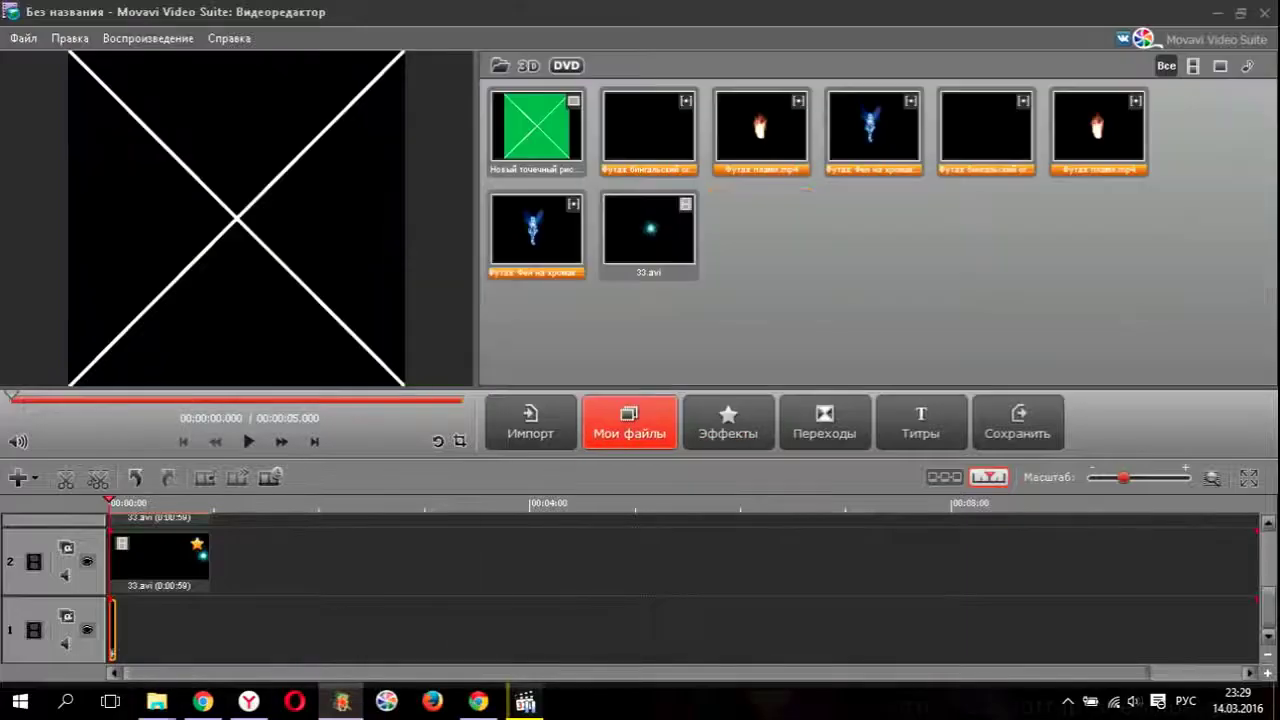
{"action": "key", "text": "Delete"}
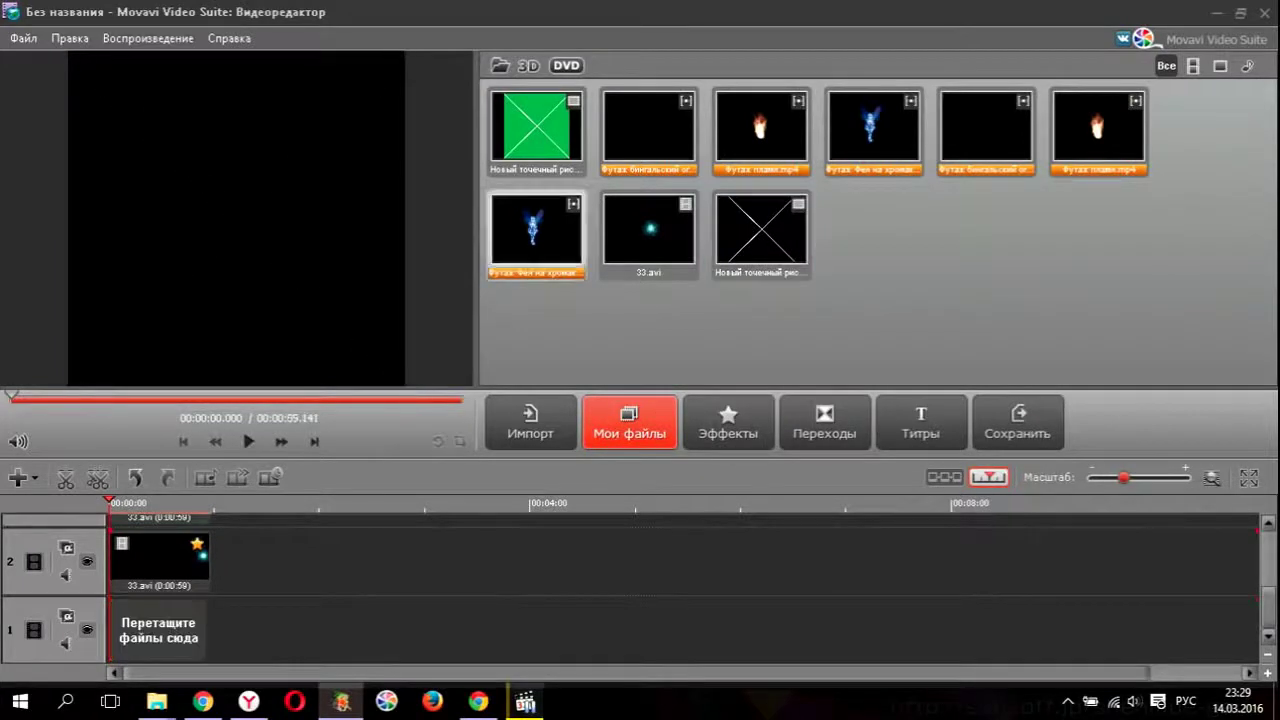
{"action": "mouse_move", "coordinate": [762, 236]}
{"action": "left_mouse_down"}
{"action": "mouse_move", "coordinate": [84, 638]}
{"action": "mouse_move", "coordinate": [113, 636]}
{"action": "left_mouse_up"}
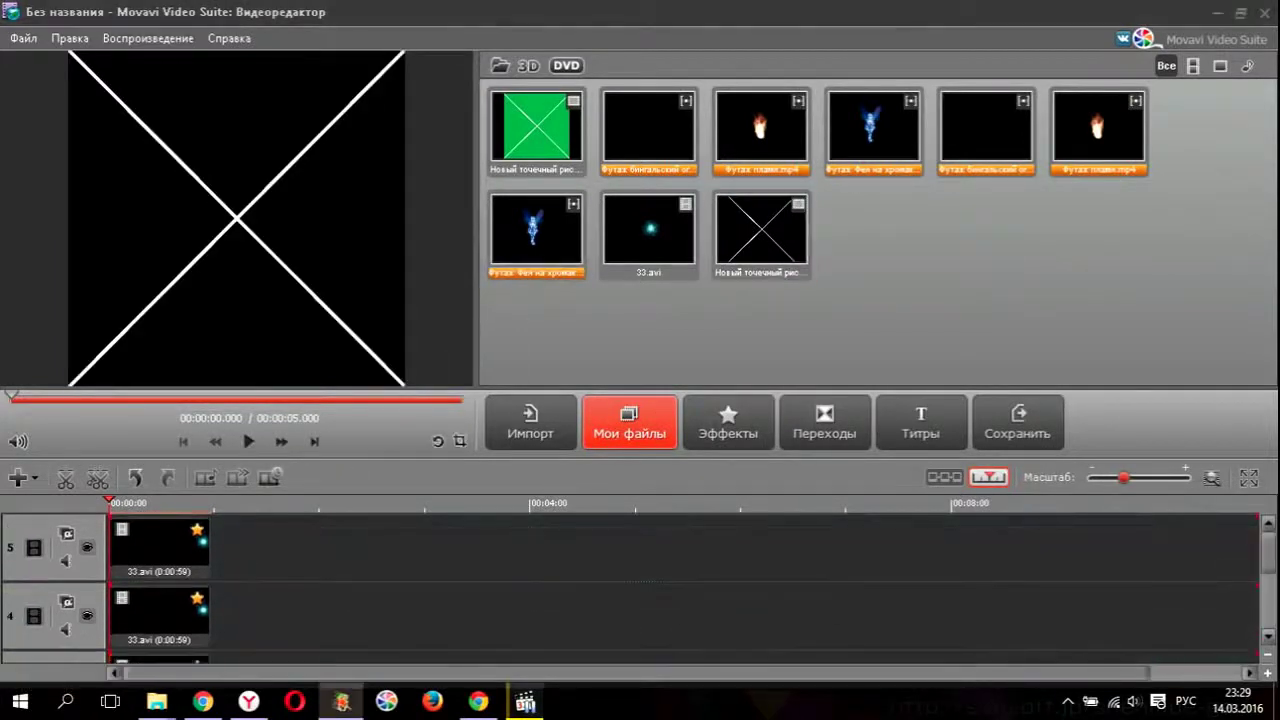
{"action": "left_click", "coordinate": [248, 441]}
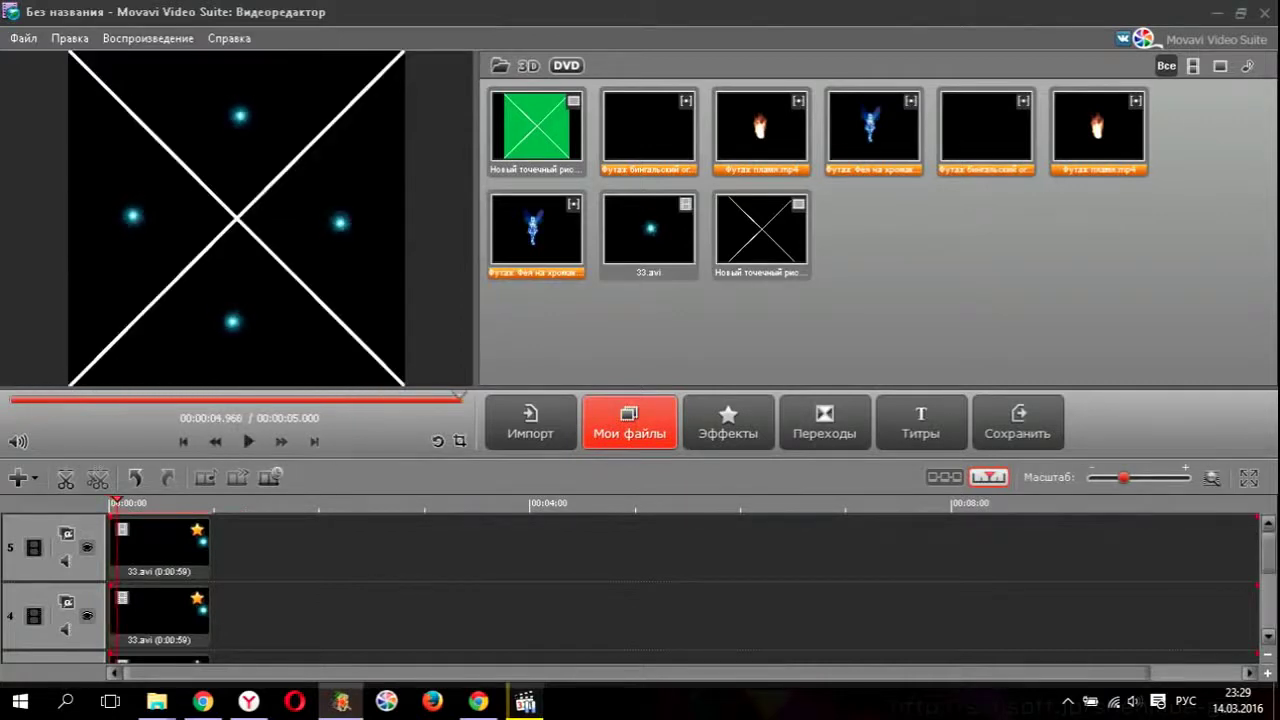
{"action": "left_click", "coordinate": [248, 441]}
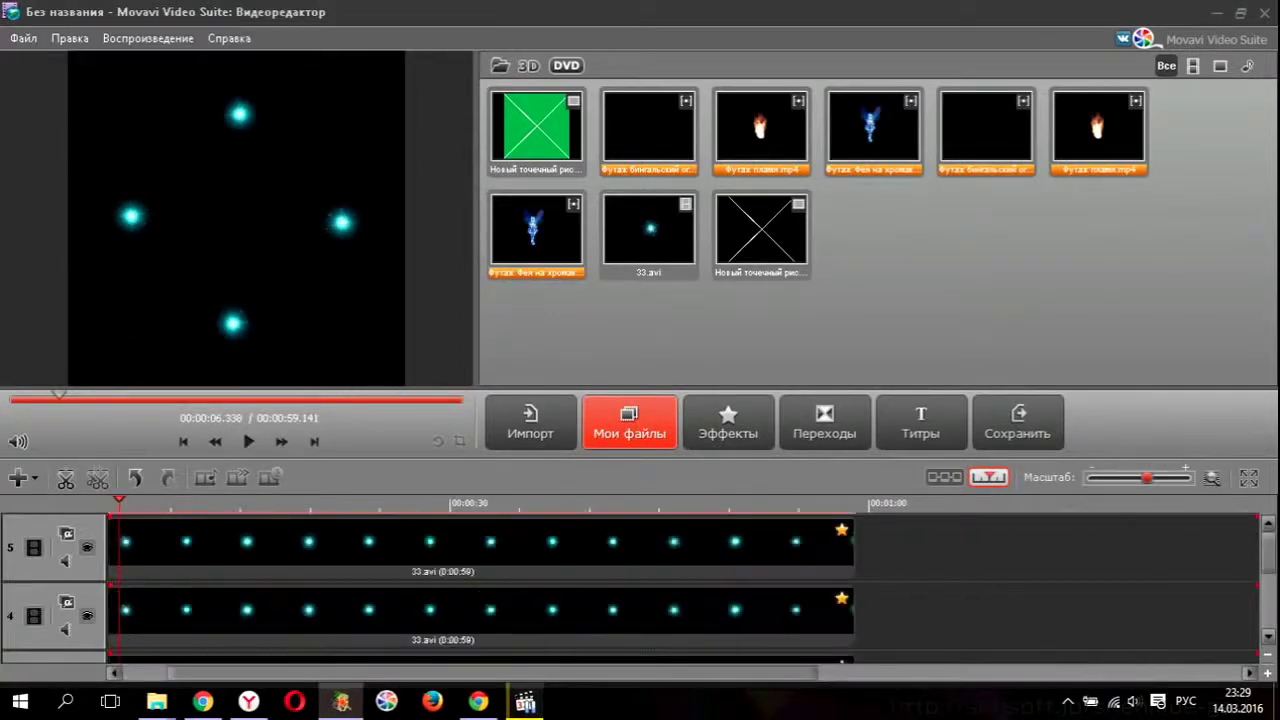
- Shorten the crossed picture on track 1 to a fraction of a second at the timeline start and preview the video
{"action": "scroll", "coordinate": [640, 580], "scroll_direction": "down", "scroll_amount": 3}
{"action": "left_click_drag", "start_coordinate": [493, 673], "coordinate": [449, 673]}
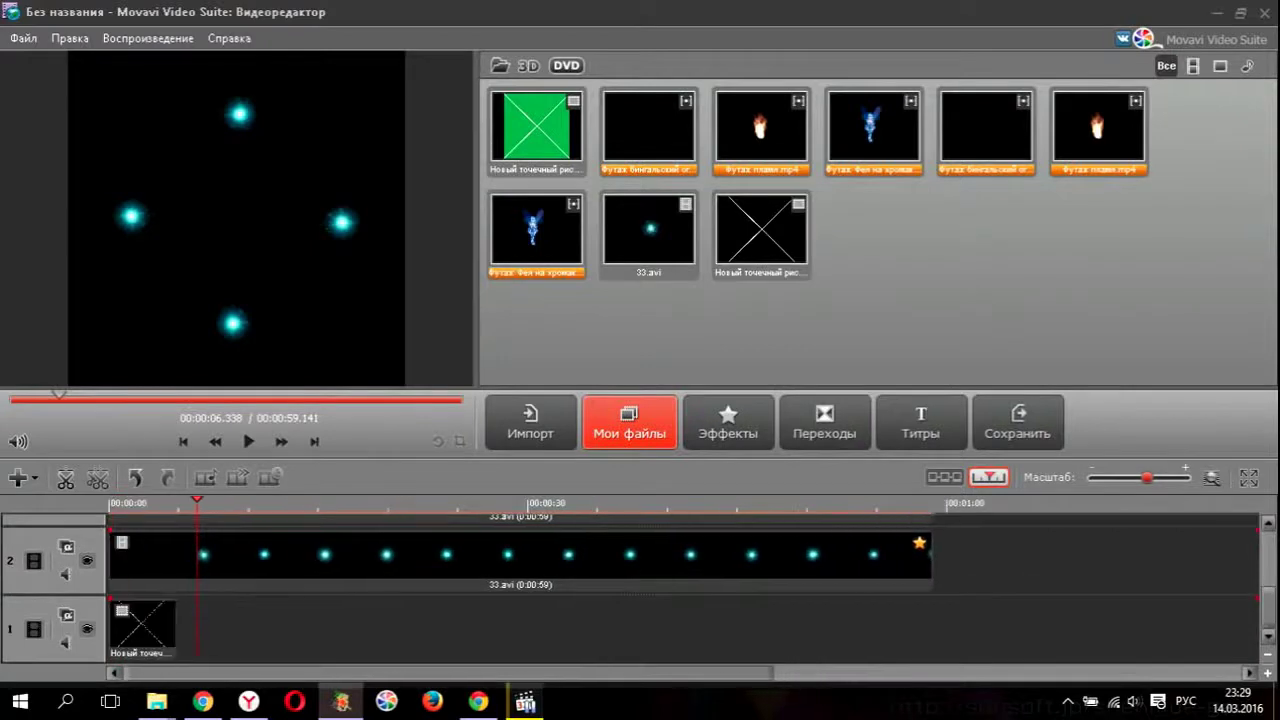
{"action": "left_click", "coordinate": [150, 630]}
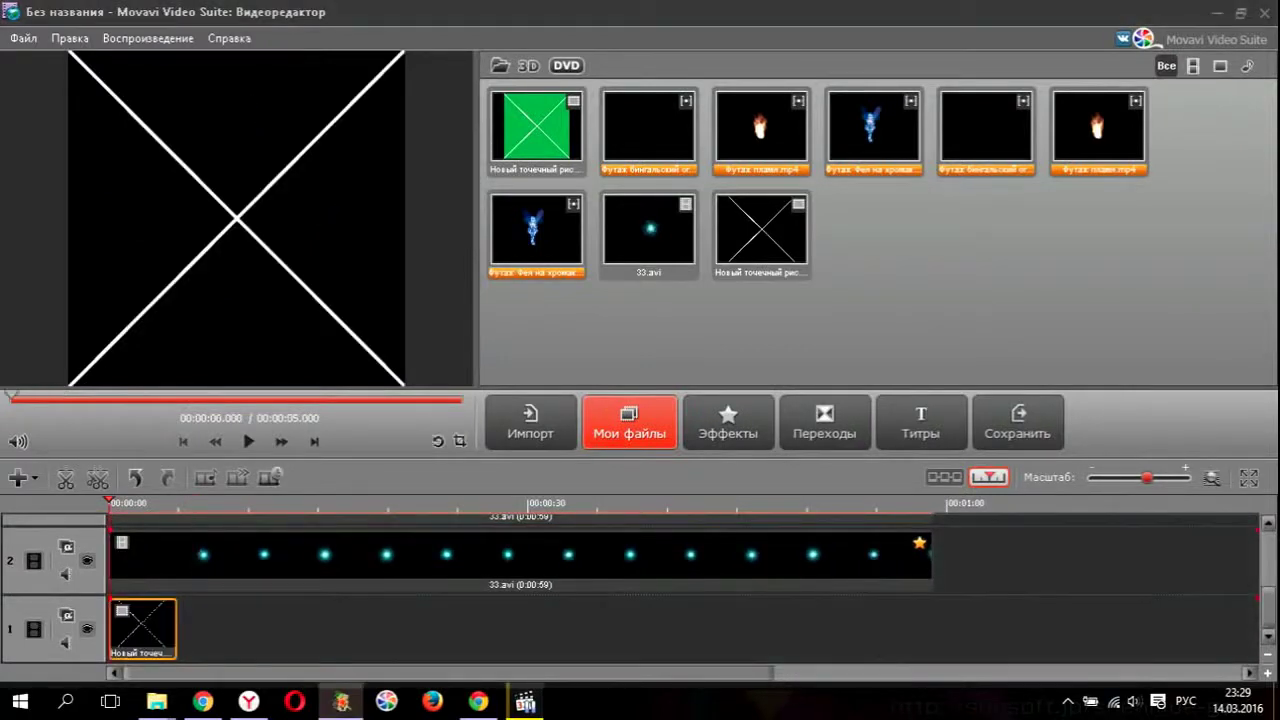
{"action": "left_click_drag", "start_coordinate": [176, 630], "coordinate": [131, 630]}
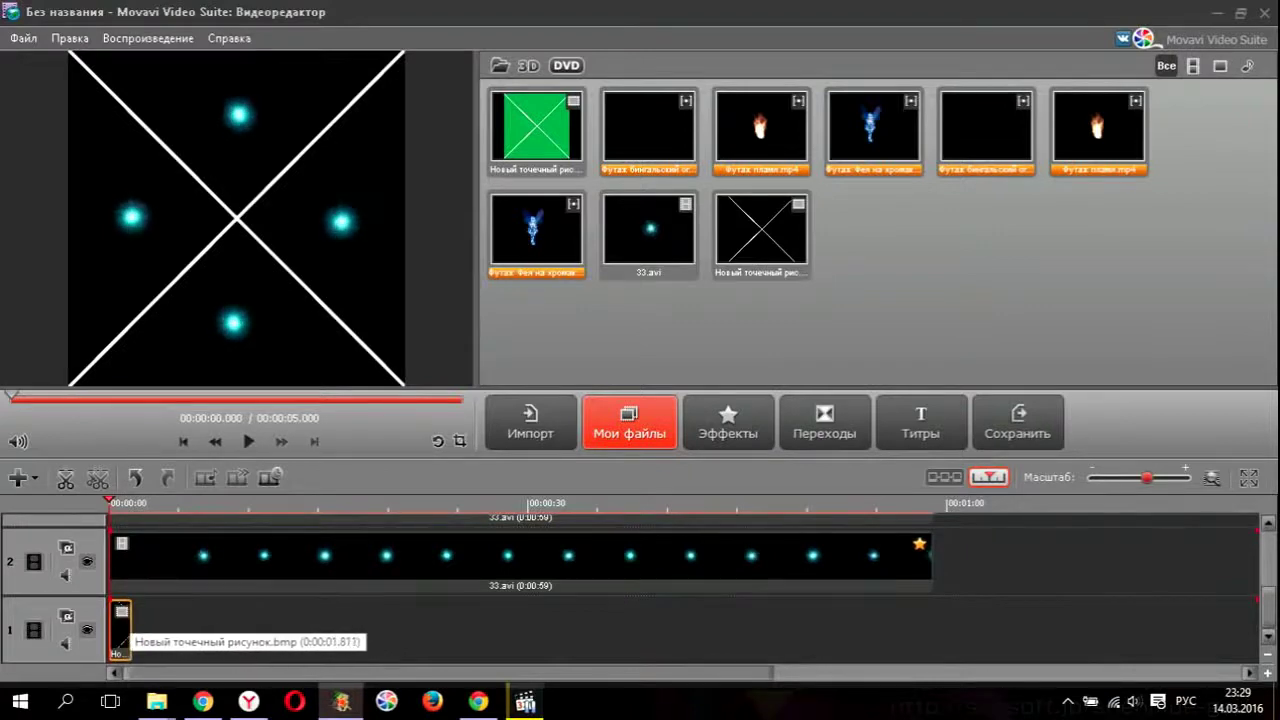
{"action": "left_click", "coordinate": [248, 441]}
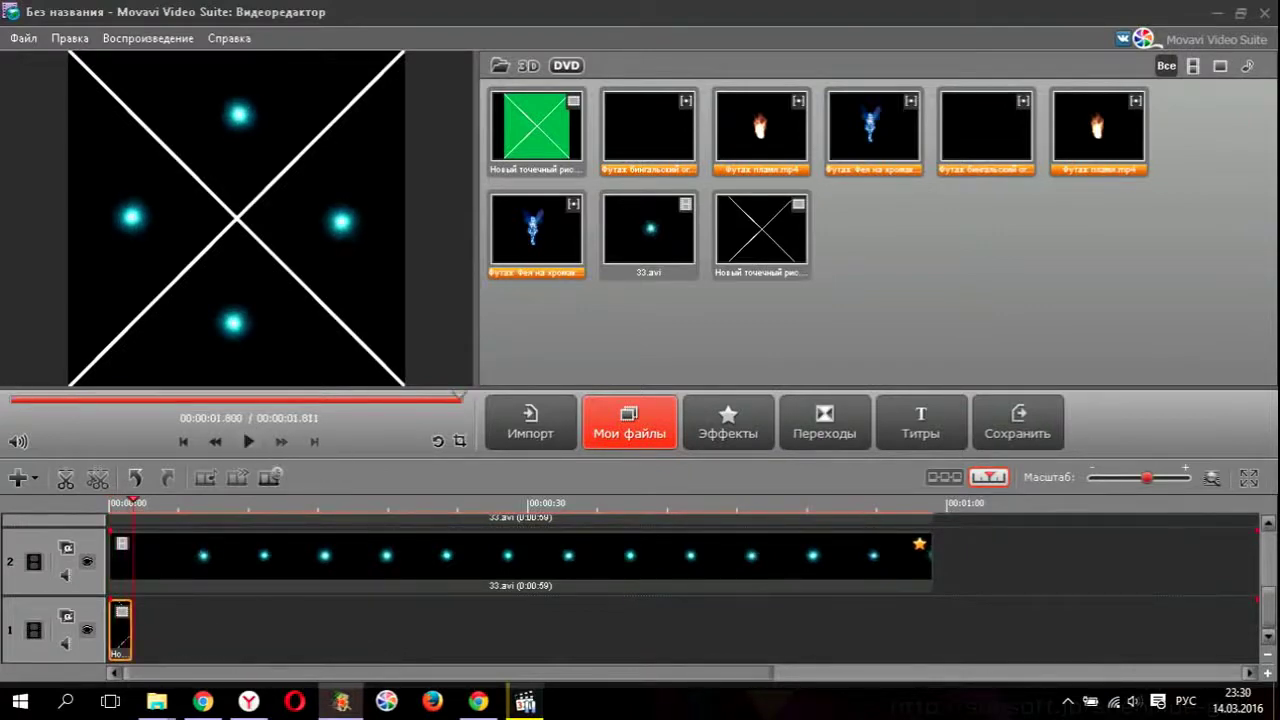
{"action": "left_click", "coordinate": [124, 620]}
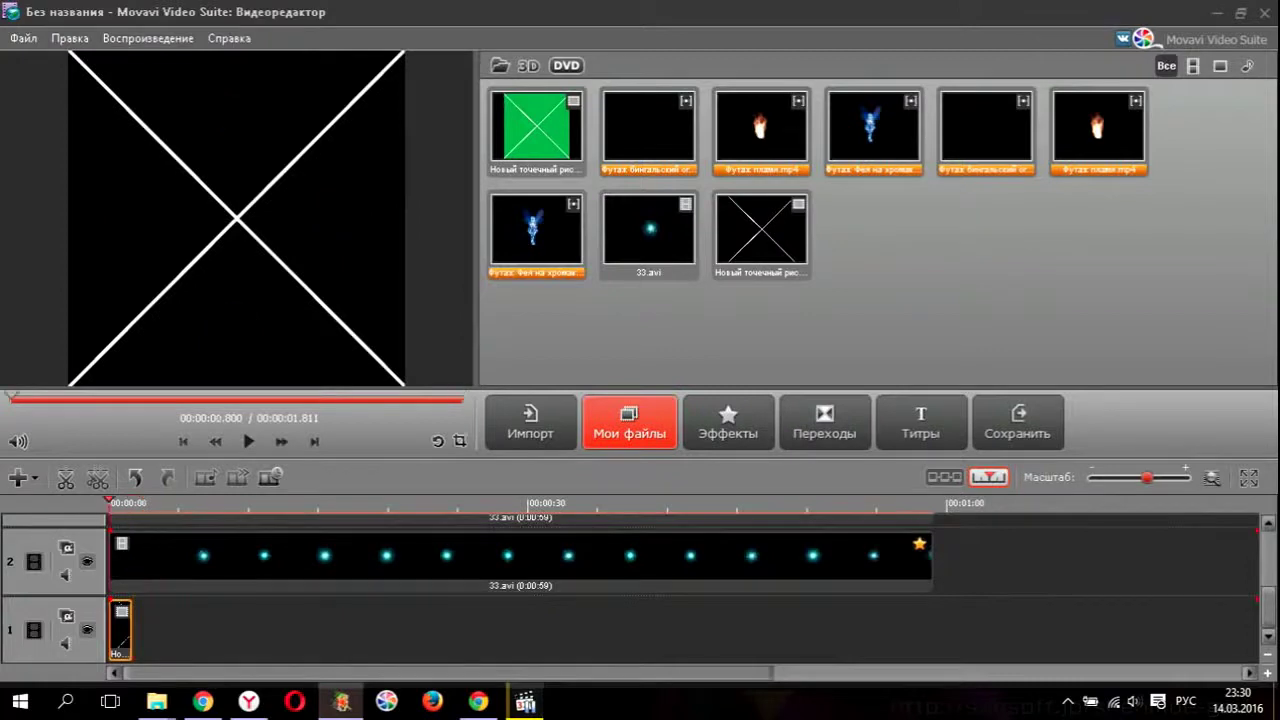
{"action": "left_click", "coordinate": [136, 630]}
{"action": "left_click_drag", "start_coordinate": [131, 630], "coordinate": [112, 630]}
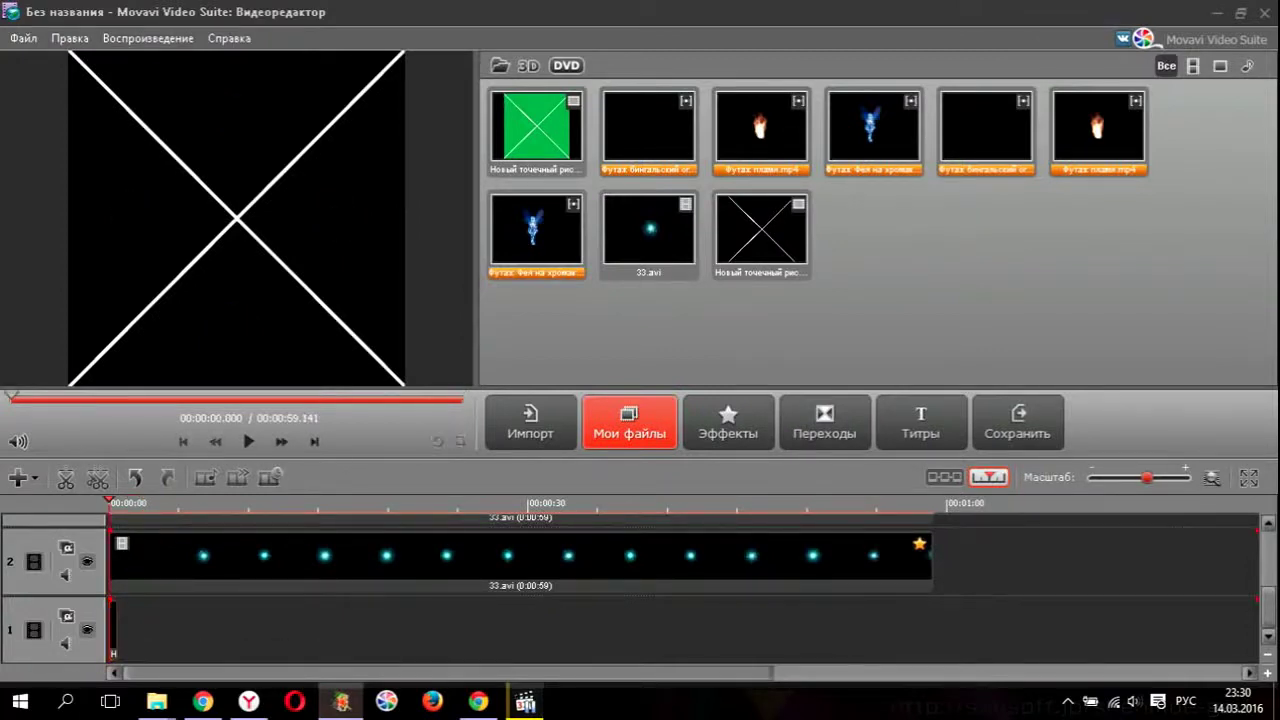
{"action": "left_click", "coordinate": [248, 441]}
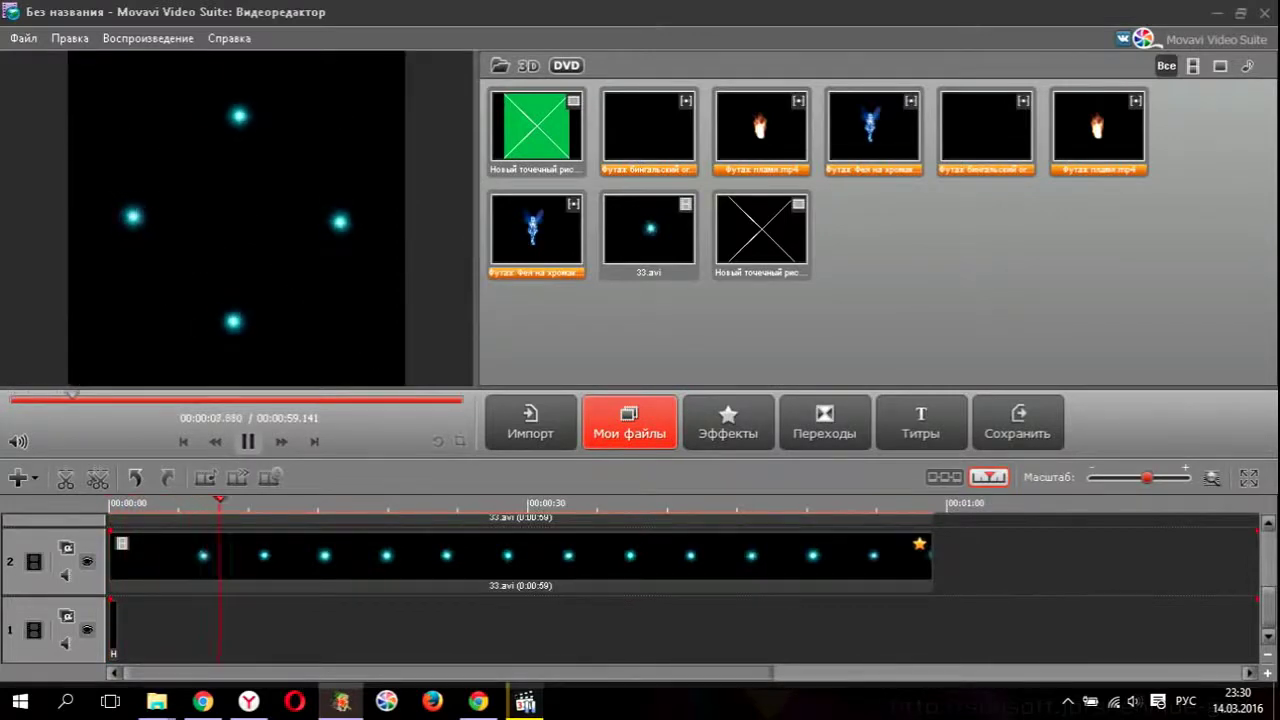
{"action": "left_click", "coordinate": [248, 441]}
- Save the project as "голограама 2" in the folder для голограммы
{"action": "left_click", "coordinate": [23, 38]}
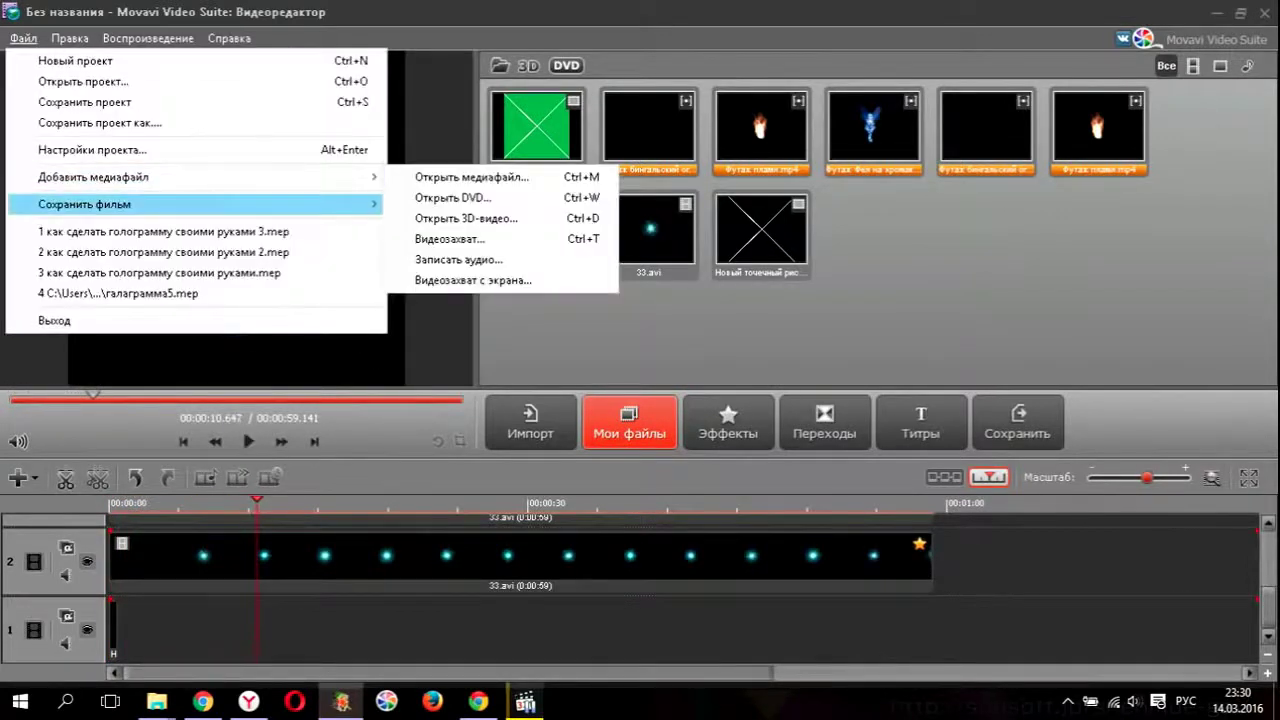
{"action": "left_click", "coordinate": [85, 123]}
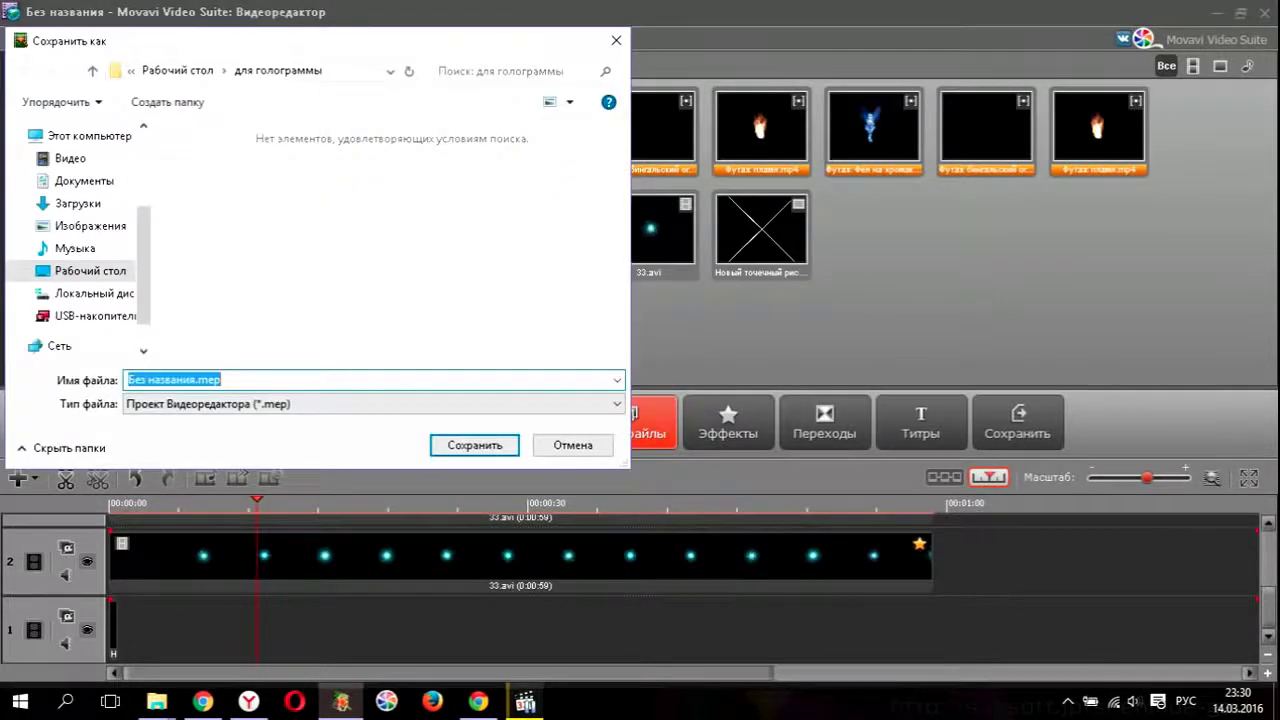
{"action": "type", "text": "голограама 2"}
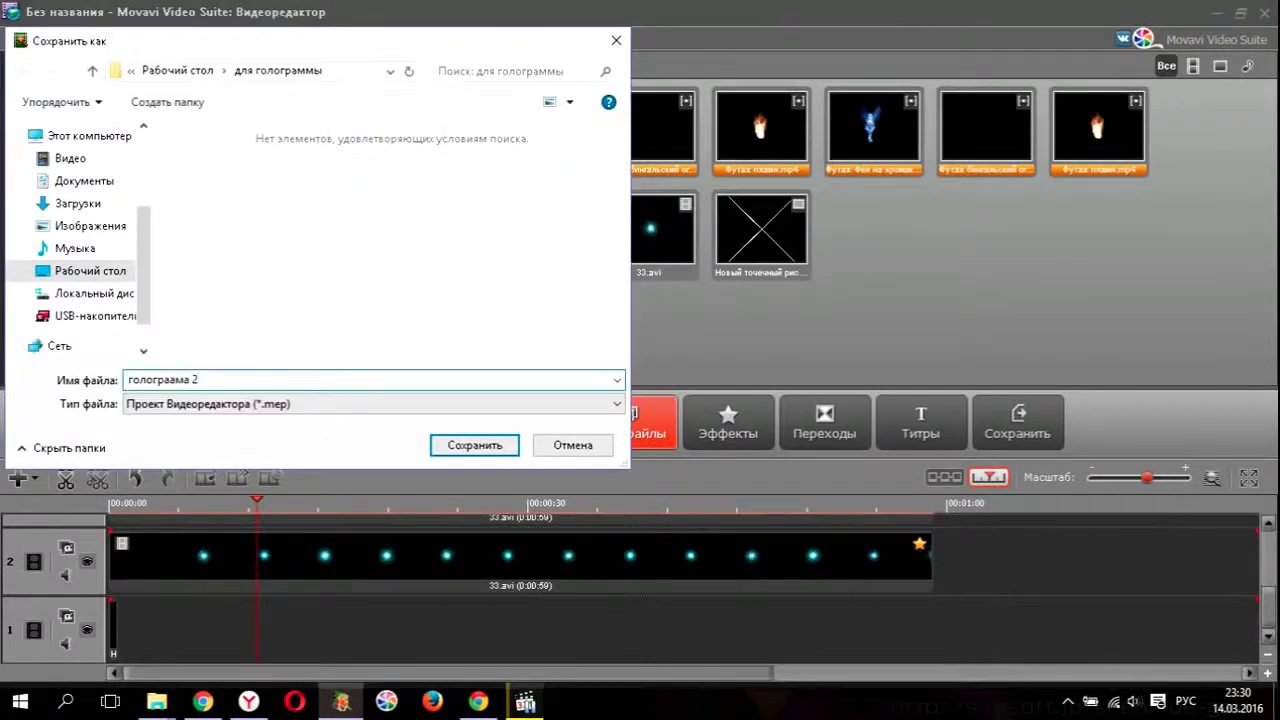
{"action": "key", "text": "Return"}
- Export the film as голограама 2.avi in AVI format with the AVI видео profile to the folder для голограммы
{"action": "left_click", "coordinate": [23, 38]}
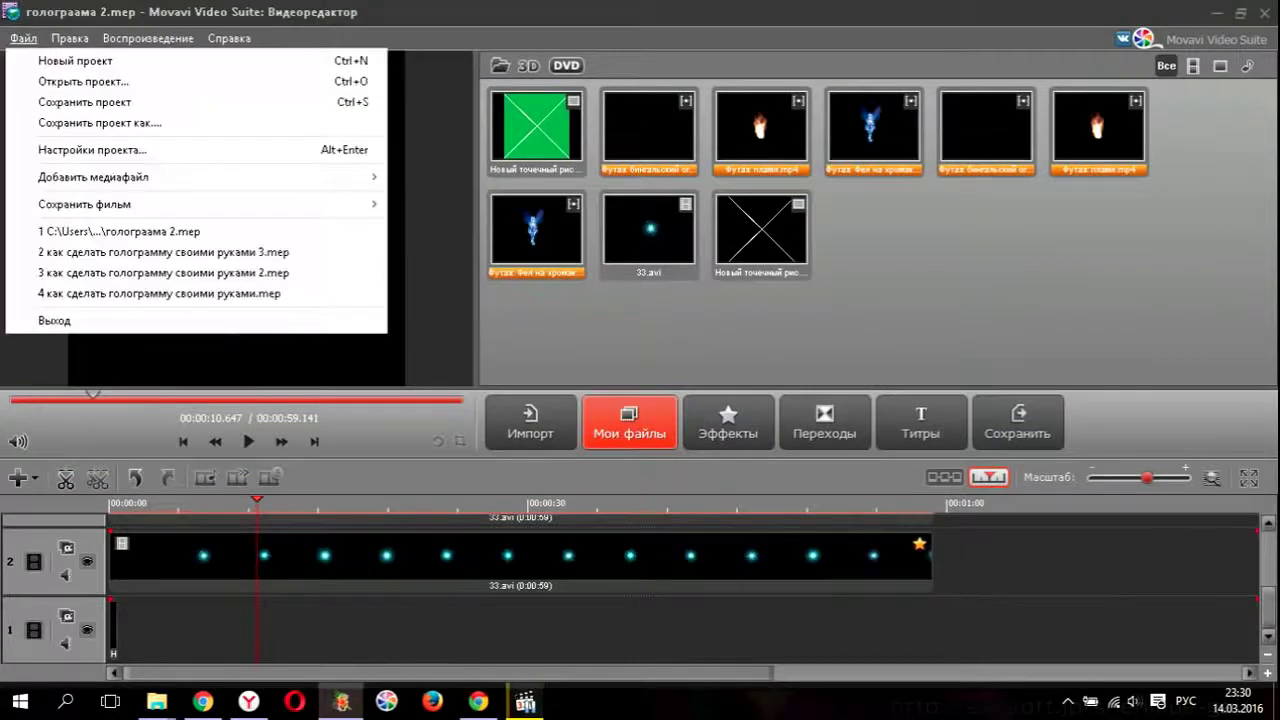
{"action": "mouse_move", "coordinate": [86, 205]}
{"action": "left_click", "coordinate": [486, 205]}
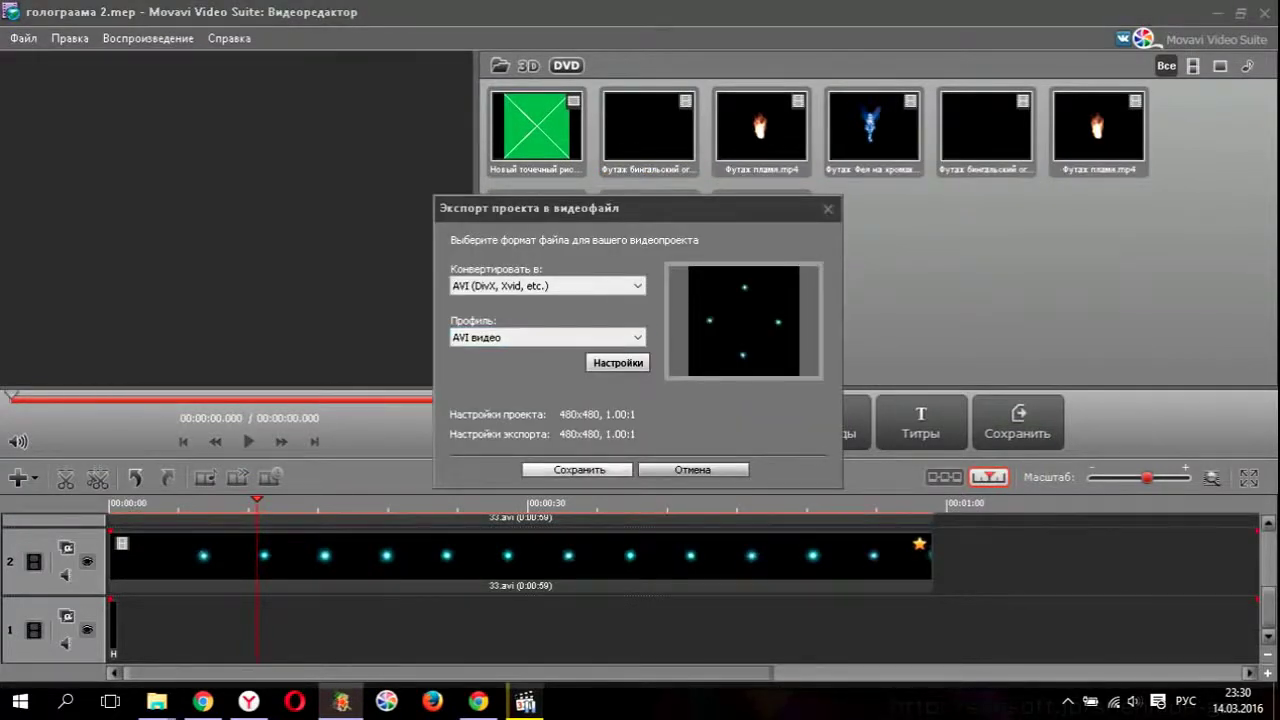
{"action": "left_click", "coordinate": [579, 470]}
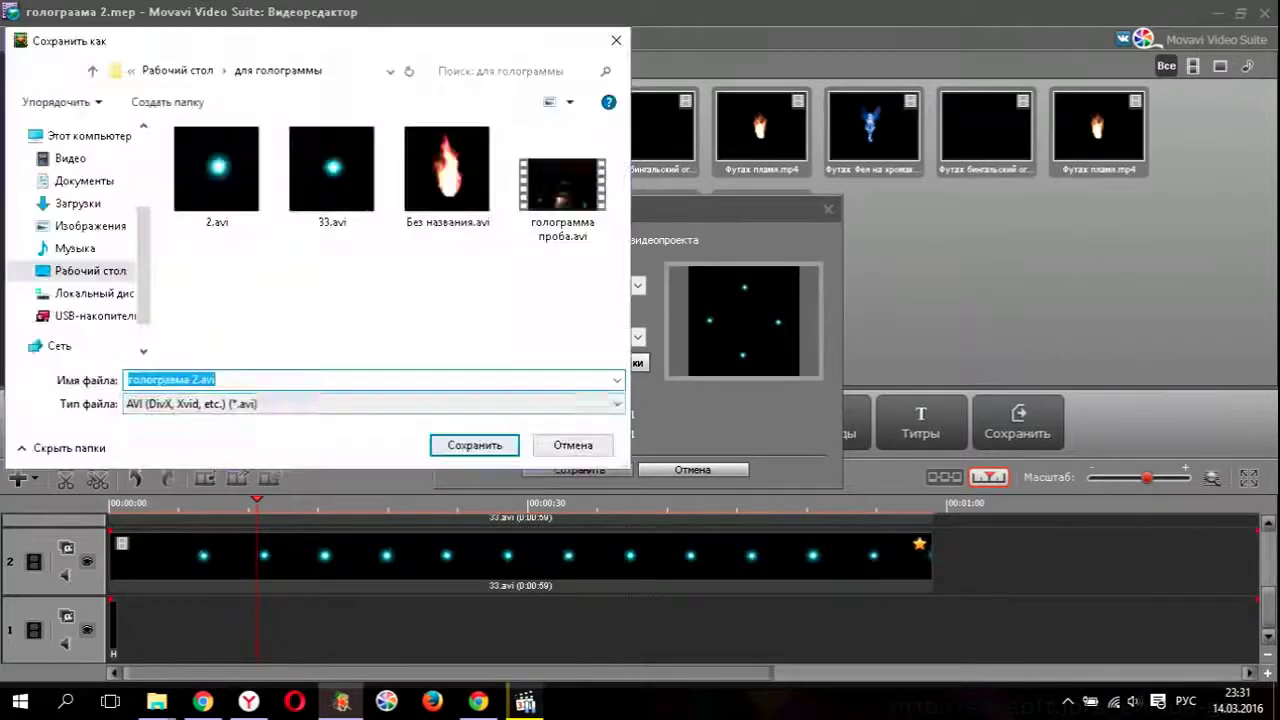
{"action": "key", "text": "Return"}
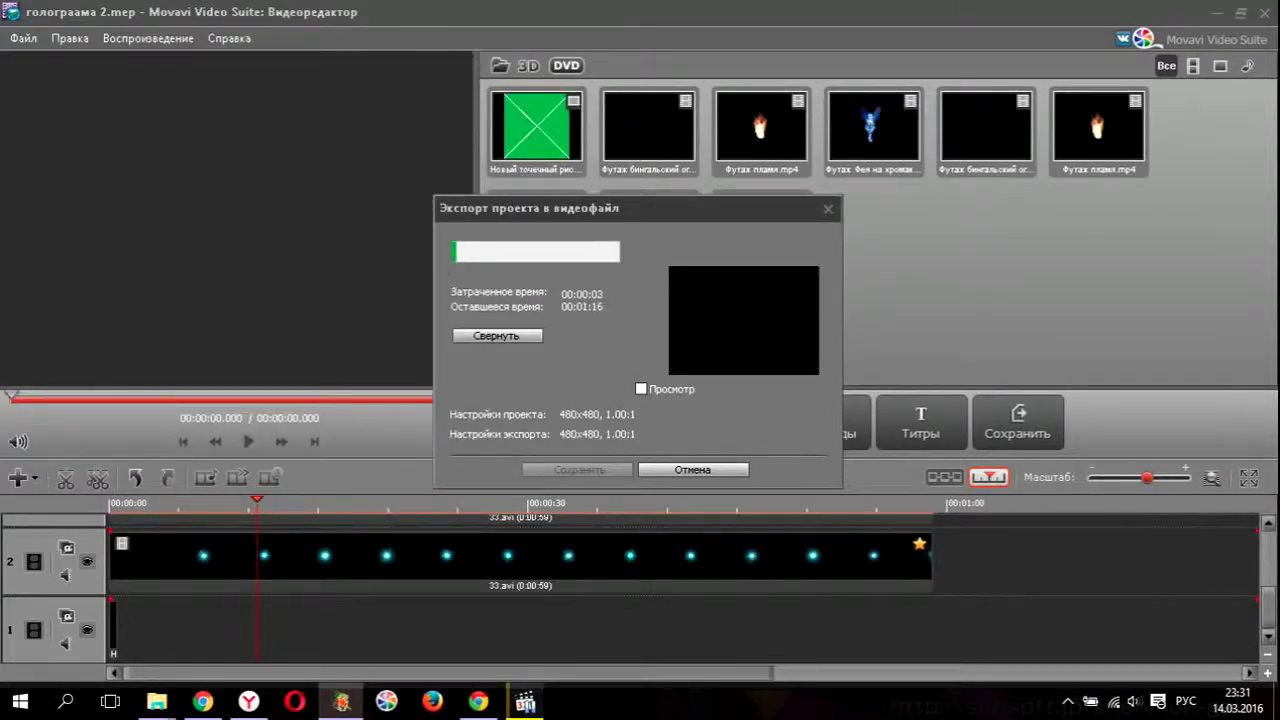